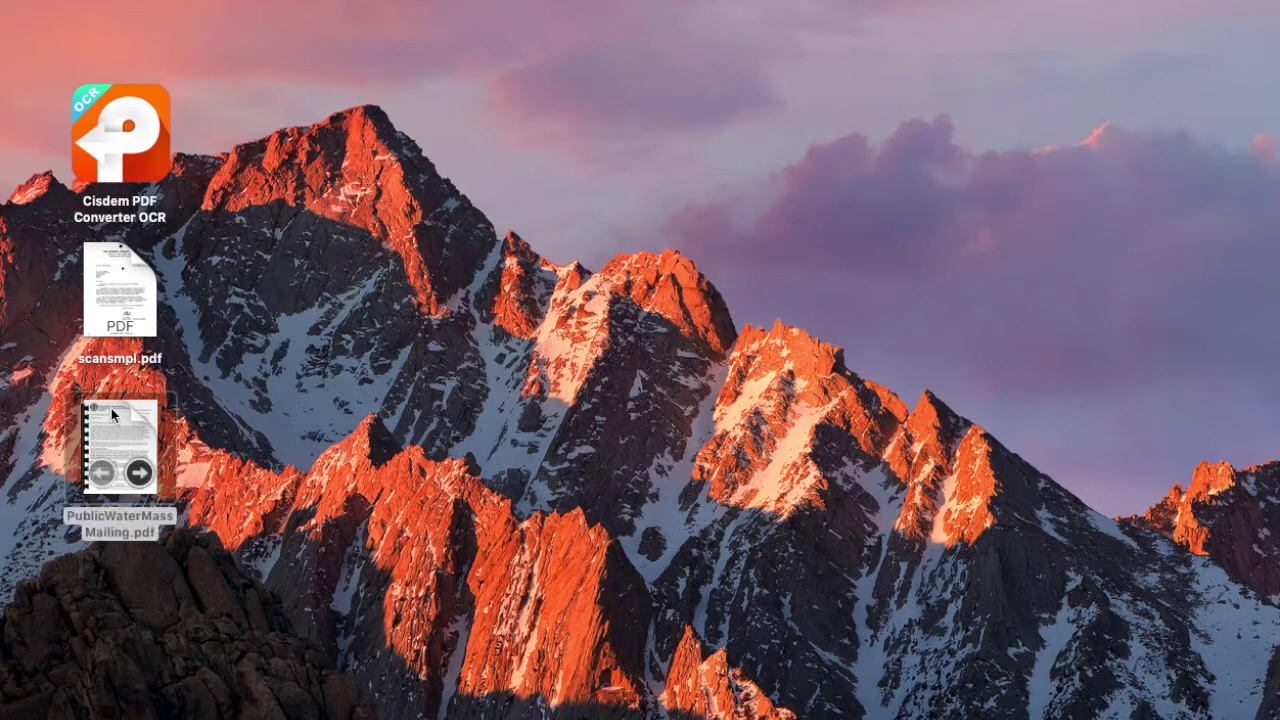
Step: Open the PublicWaterMassMailing PDF, test selecting its page, and search it for 'water'
double_click(111, 408)
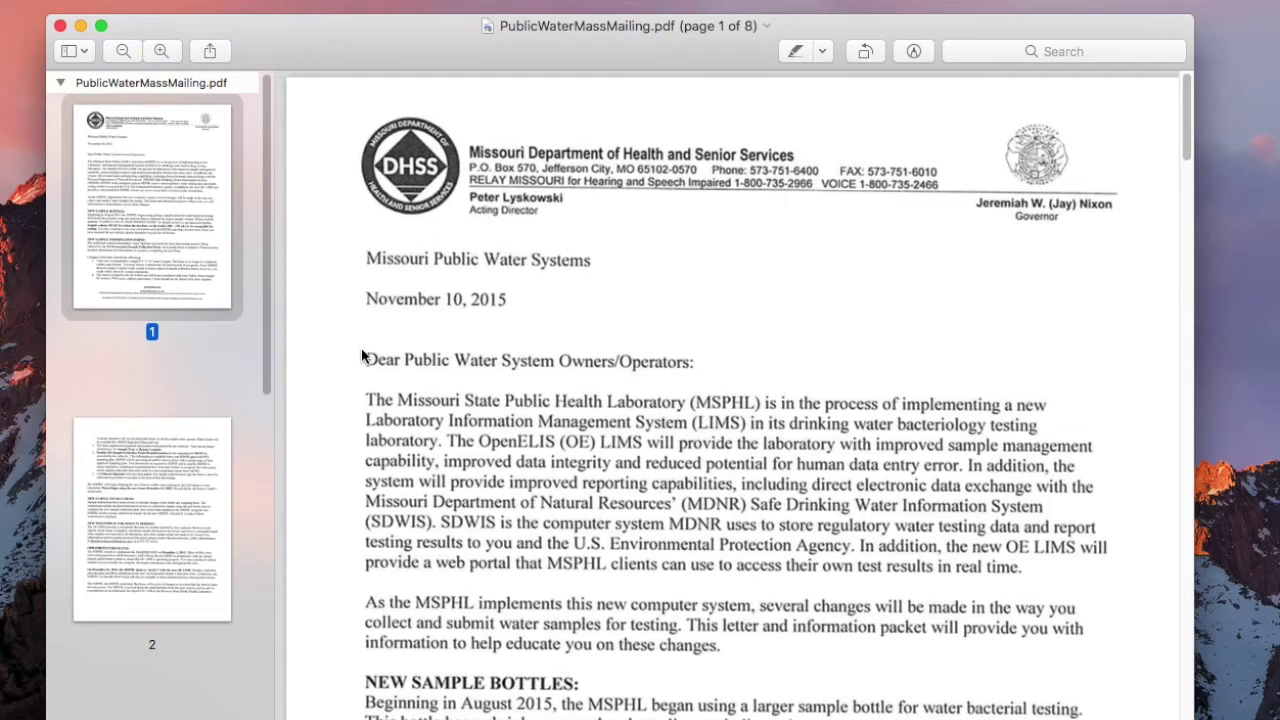
key(super+a)
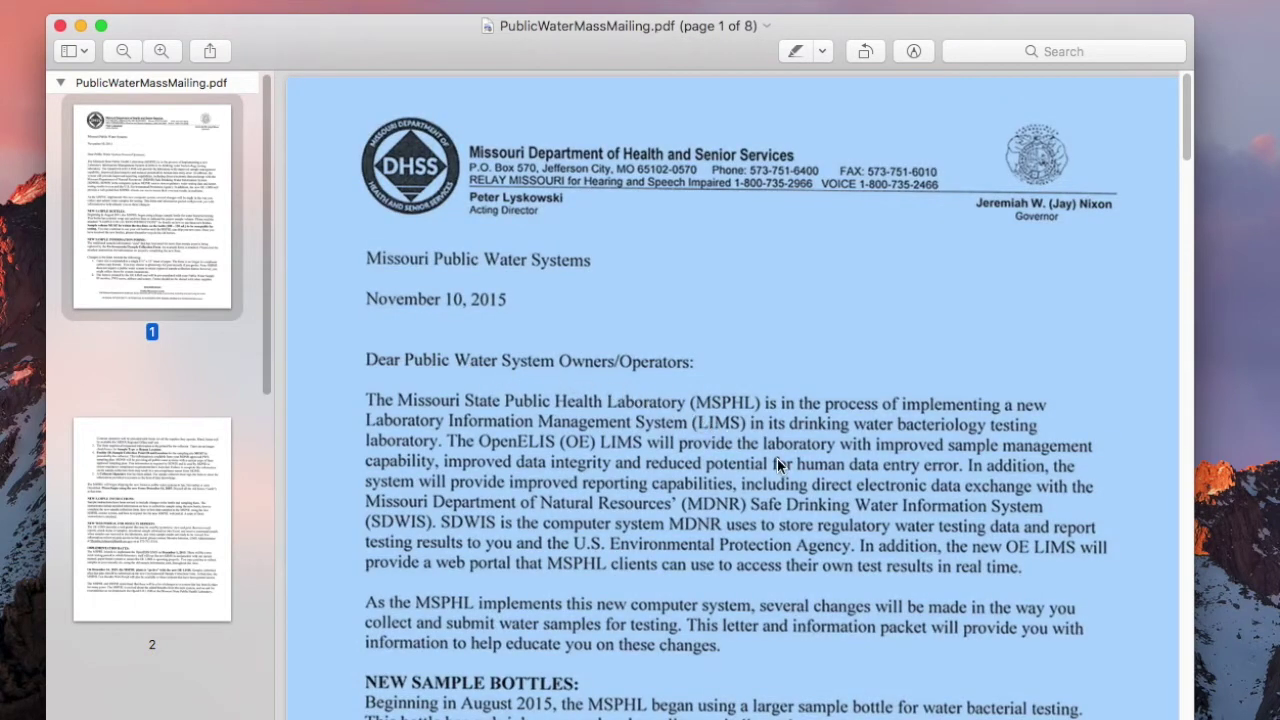
click(672, 427)
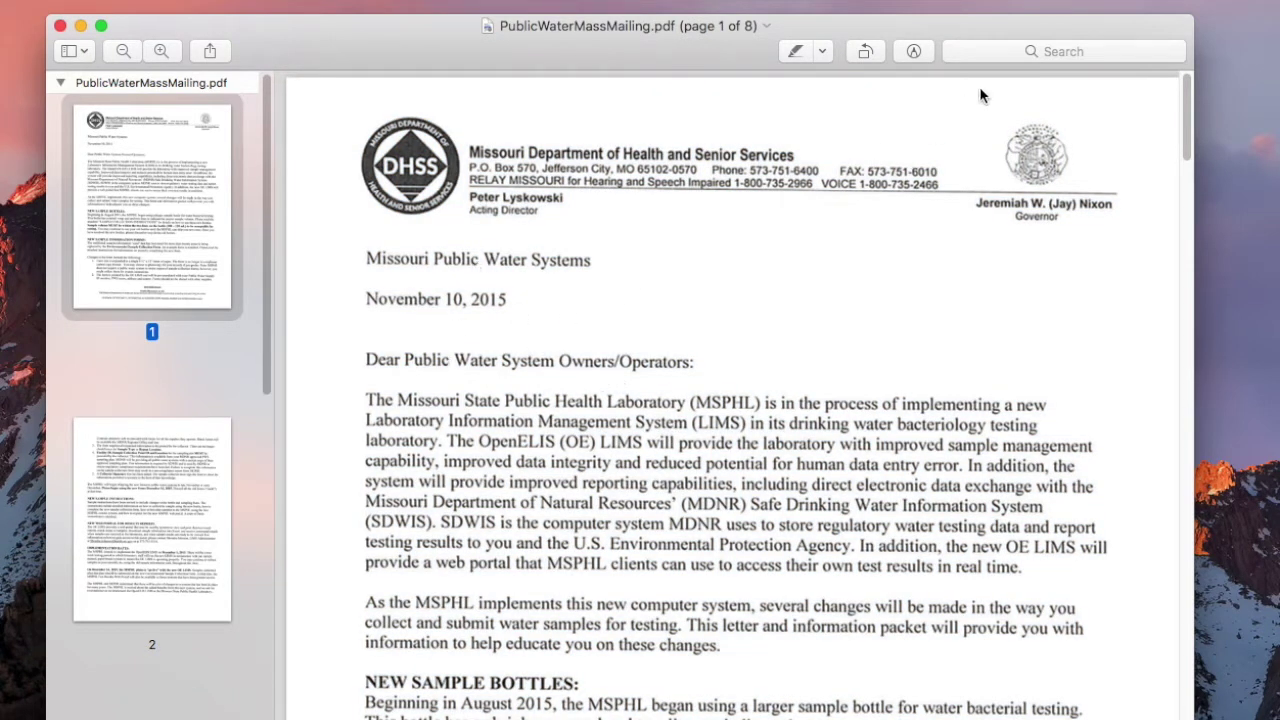
click(1000, 50)
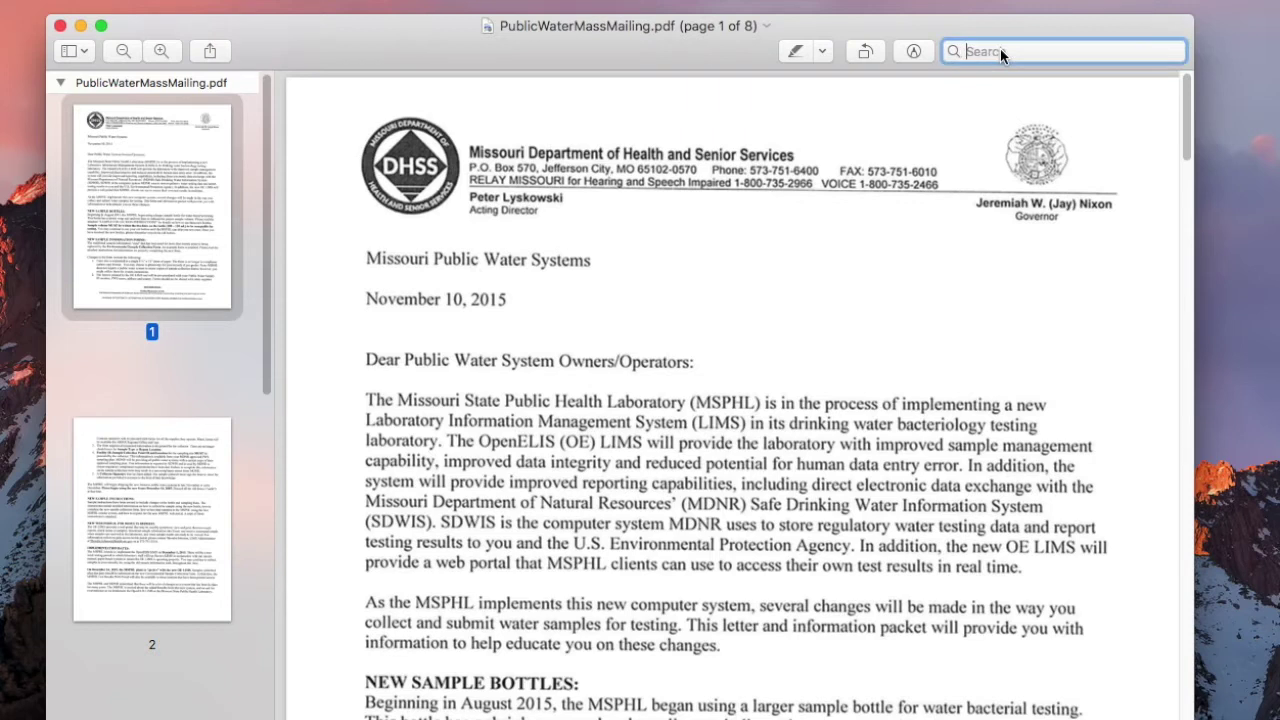
text(water)
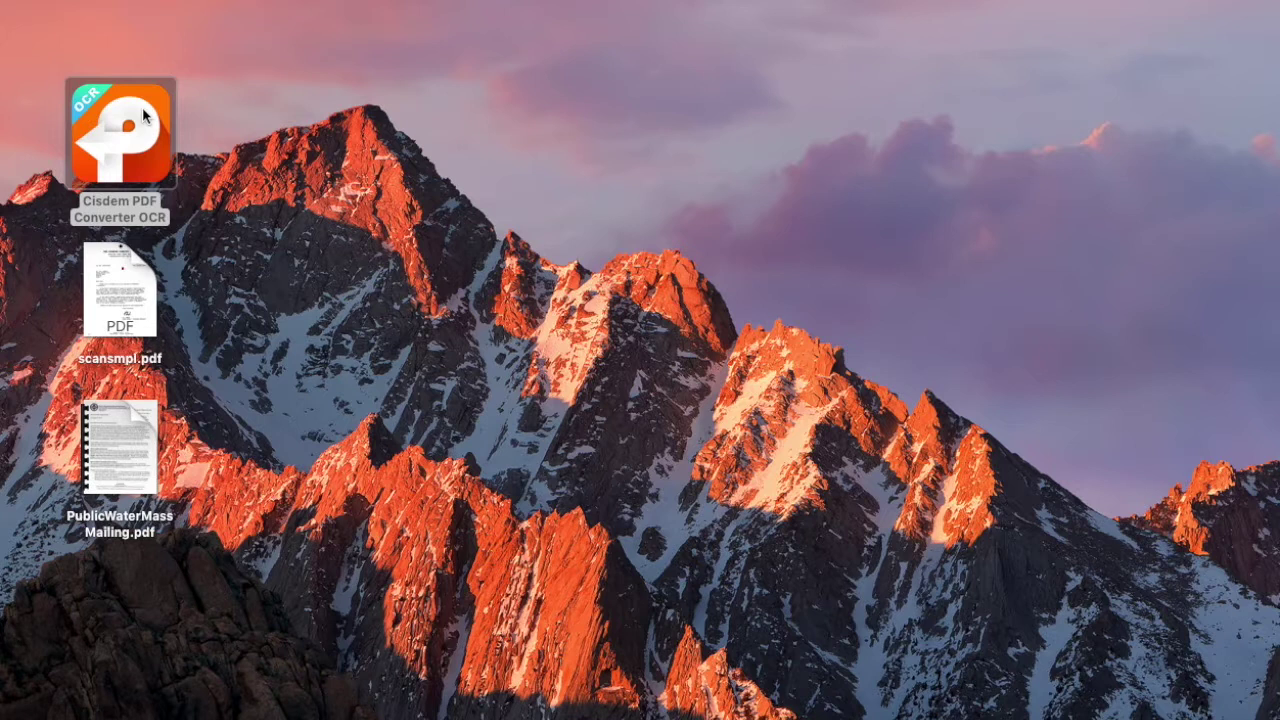
Step: Launch Cisdem PDF Converter OCR and drag both desktop PDFs into its window
double_click(143, 117)
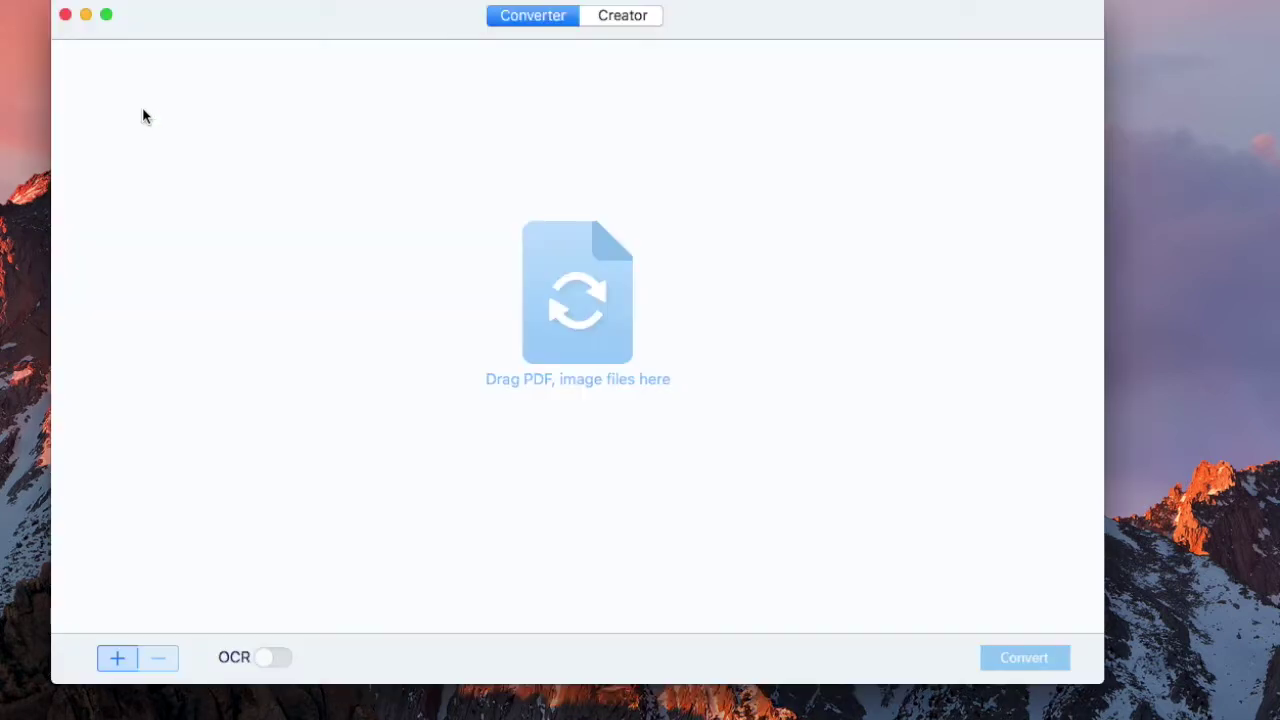
drag(737, 17, 896, 61)
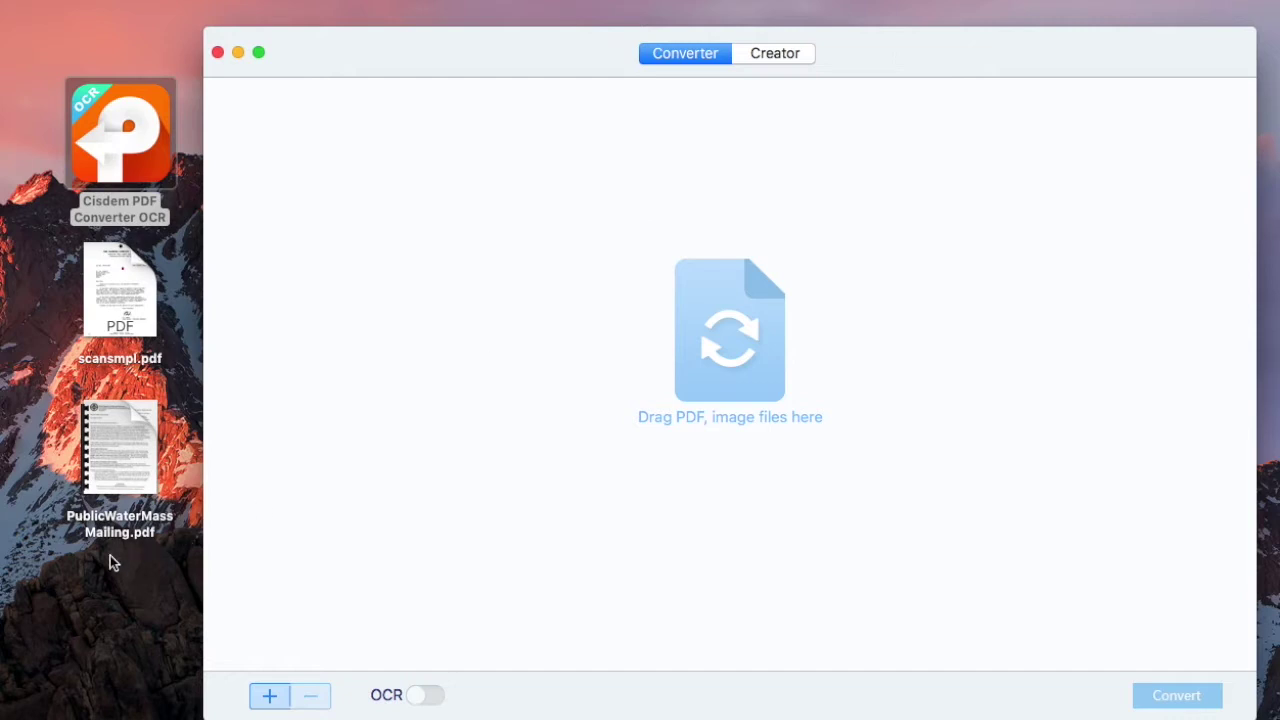
mouse_move(110, 558)
mouse_down()
mouse_move(103, 293)
mouse_move(666, 222)
mouse_up()
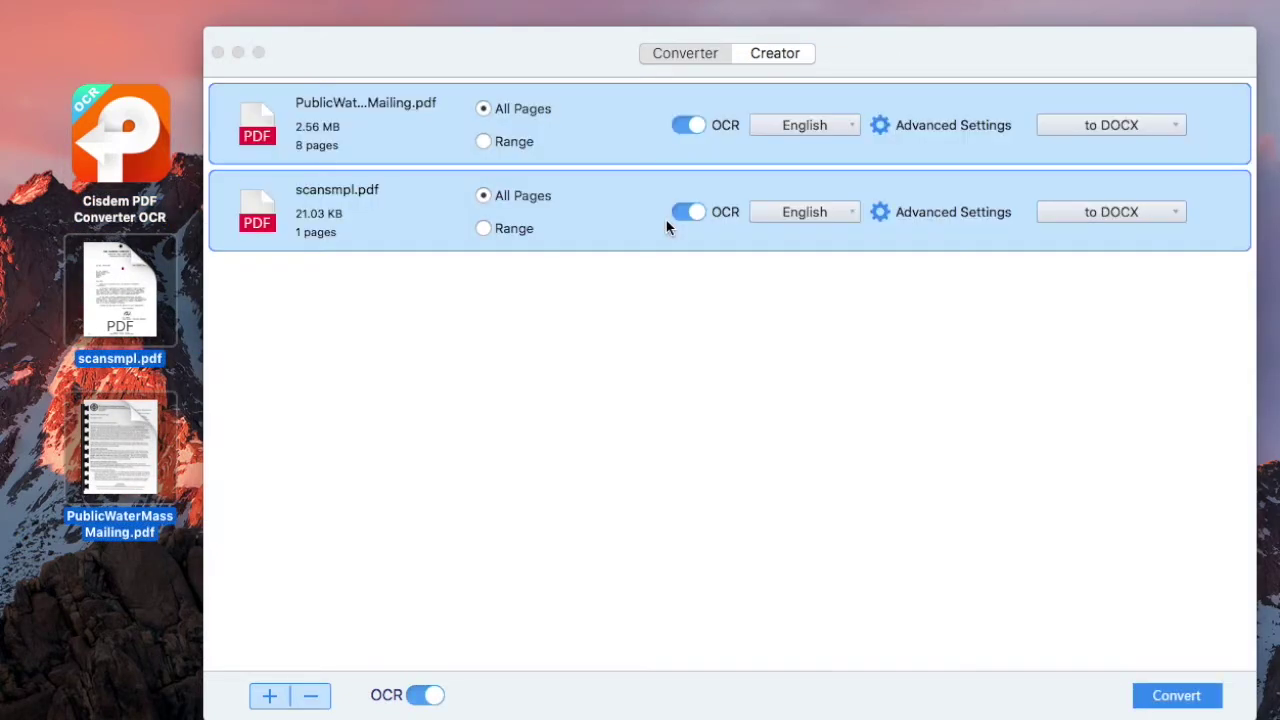
drag(531, 50, 460, 45)
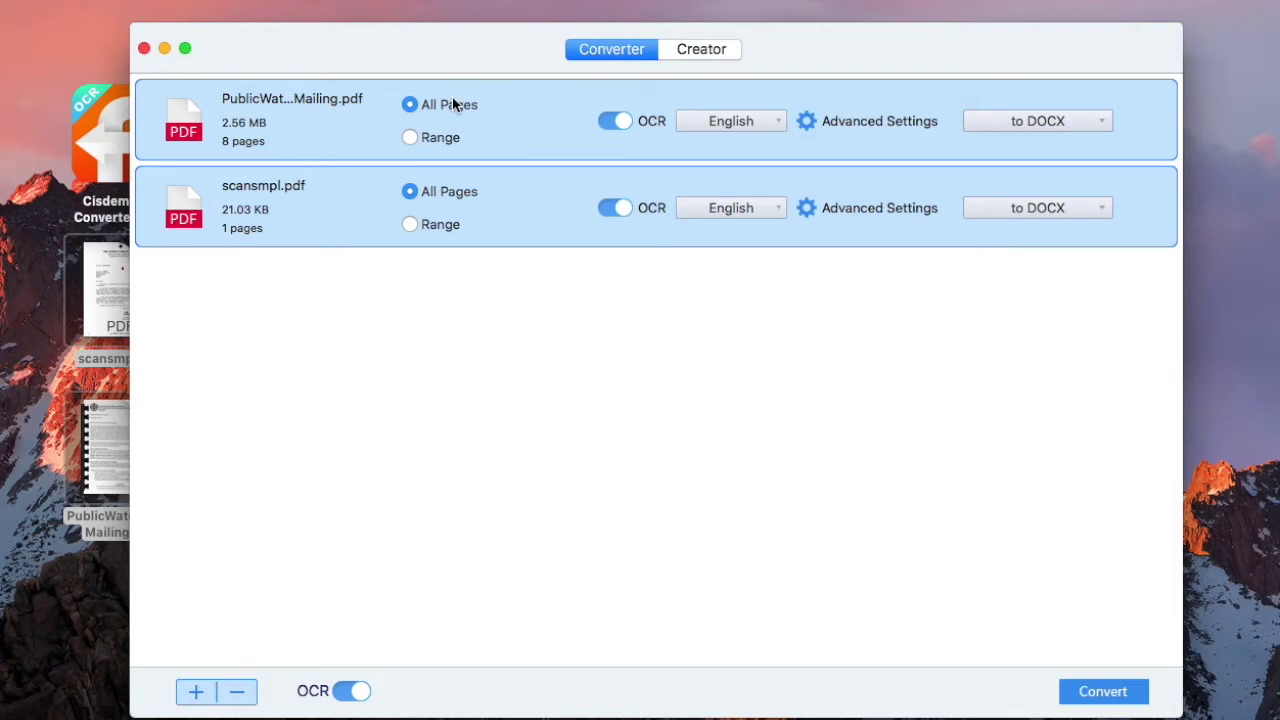
Step: Set the PublicWaterMassMailing page range to 1,6
click(448, 138)
click(506, 140)
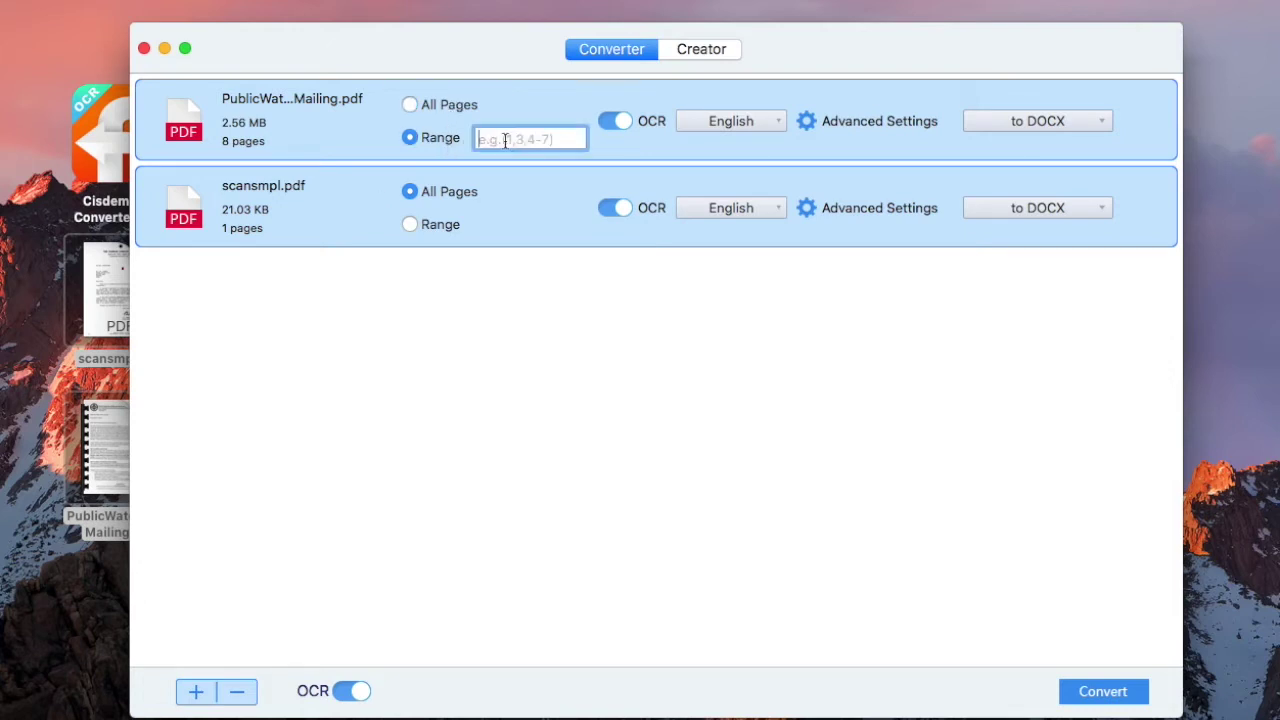
text(1,)
text(6)
key(Return)
Step: Toggle OCR off and back on, and browse the OCR languages while keeping English
click(612, 122)
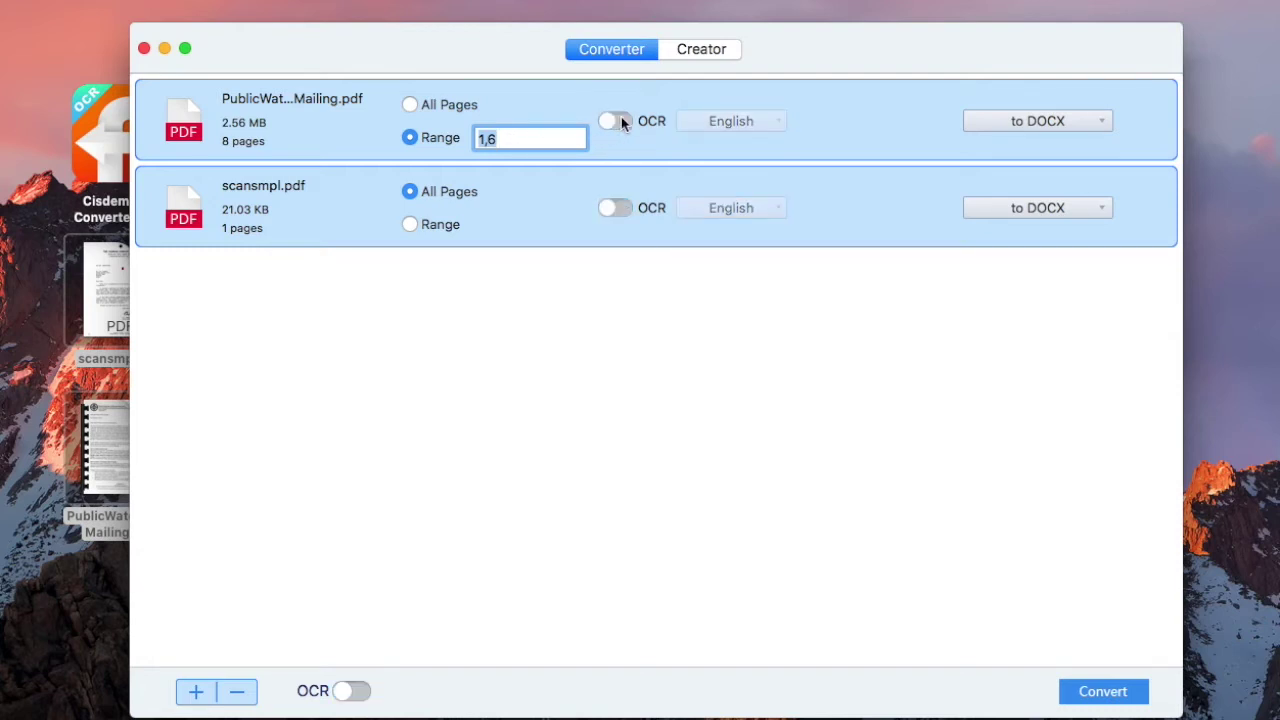
click(620, 122)
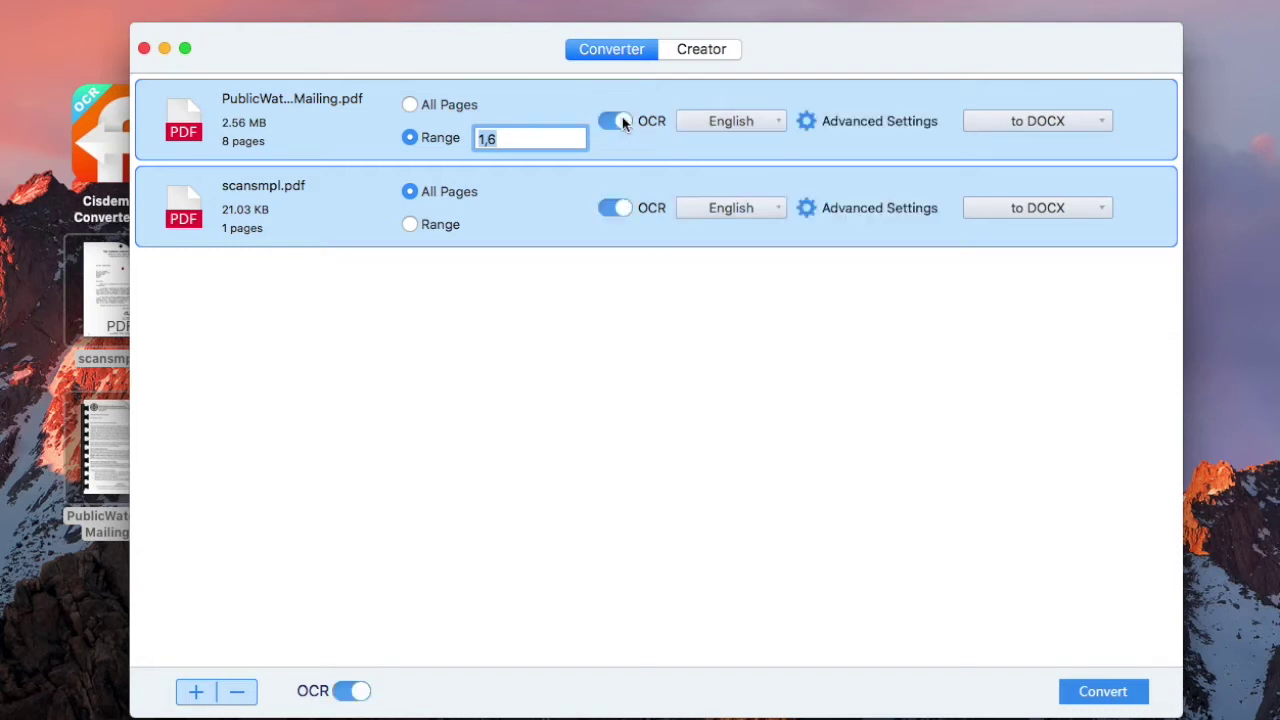
click(778, 122)
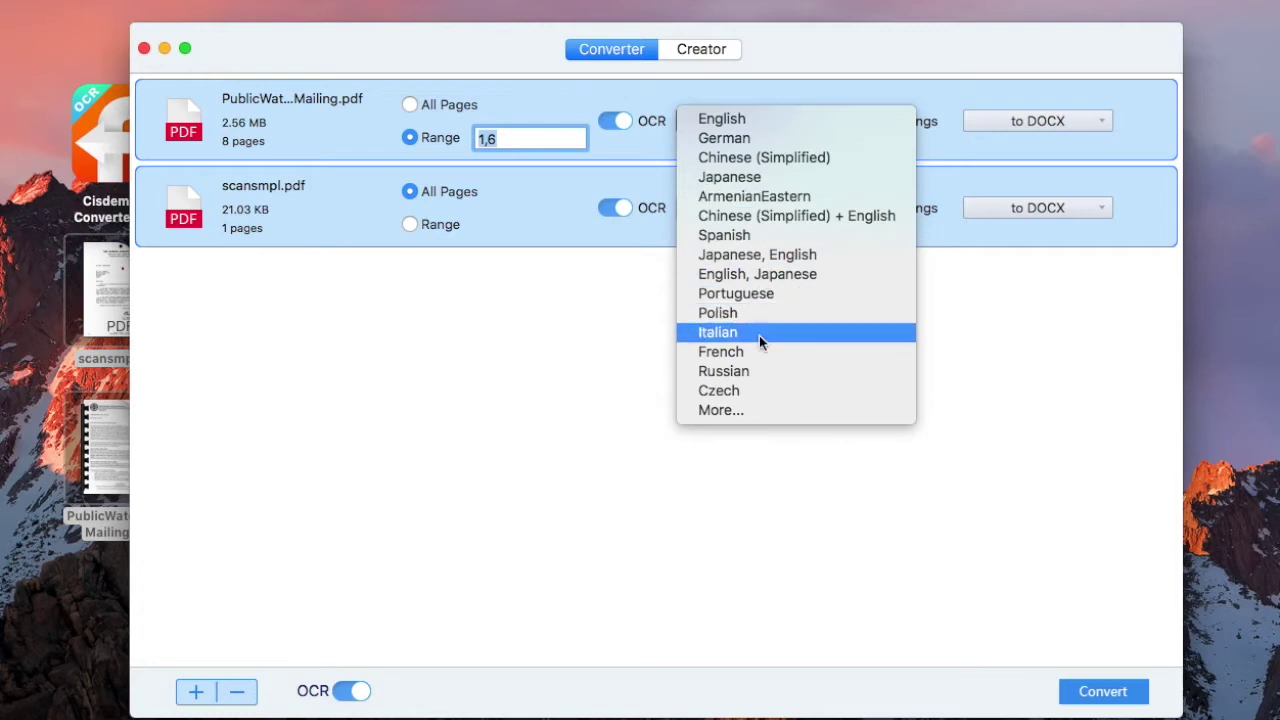
click(744, 410)
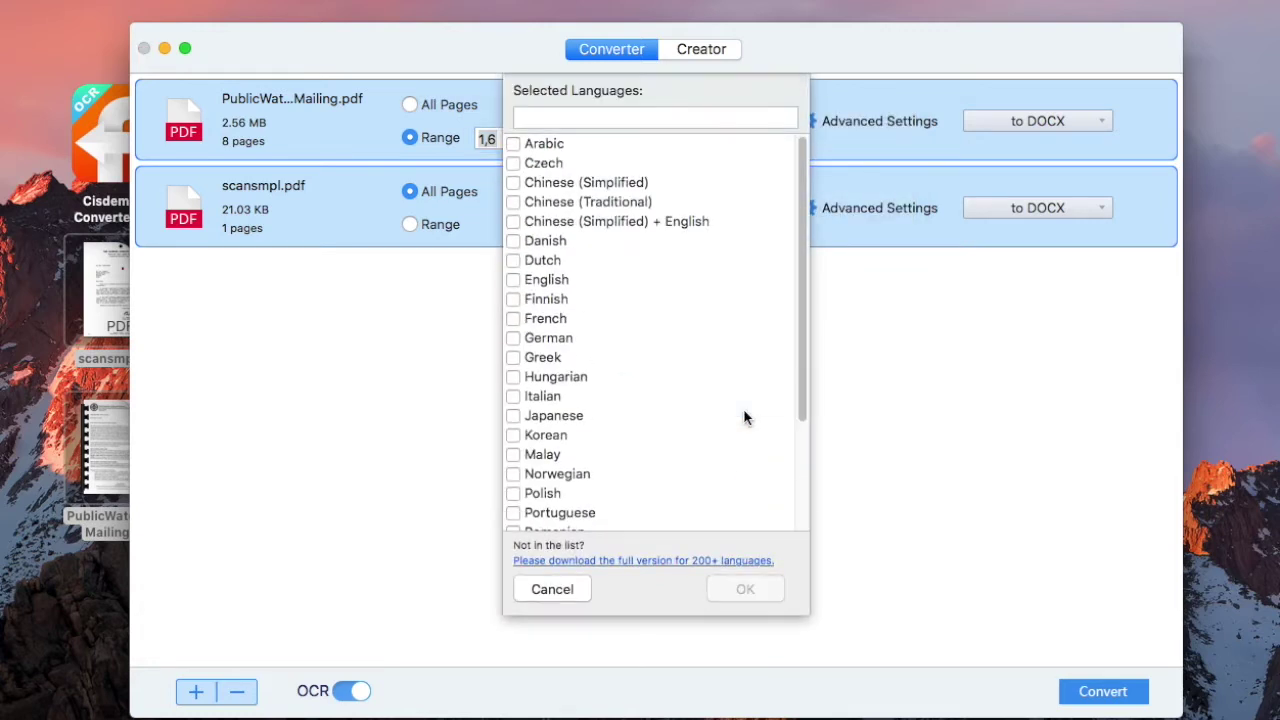
scroll(804, 416, down, 3)
scroll(804, 416, down, 3)
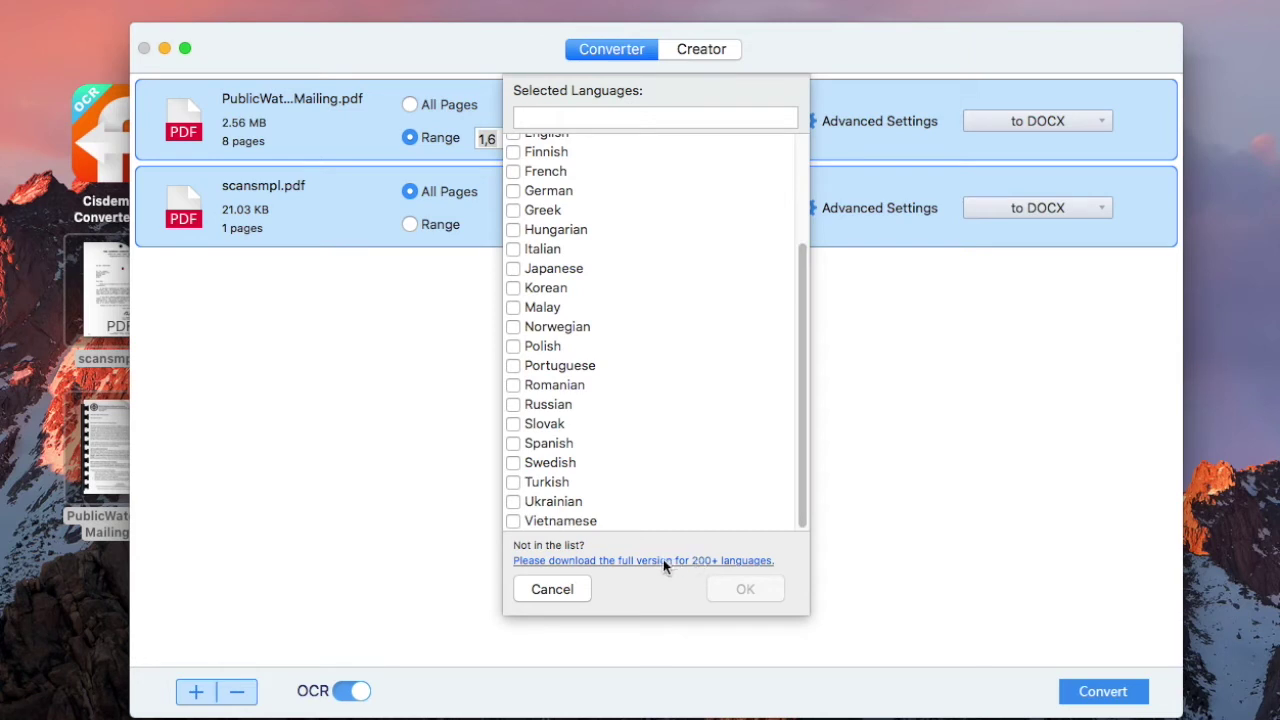
click(566, 591)
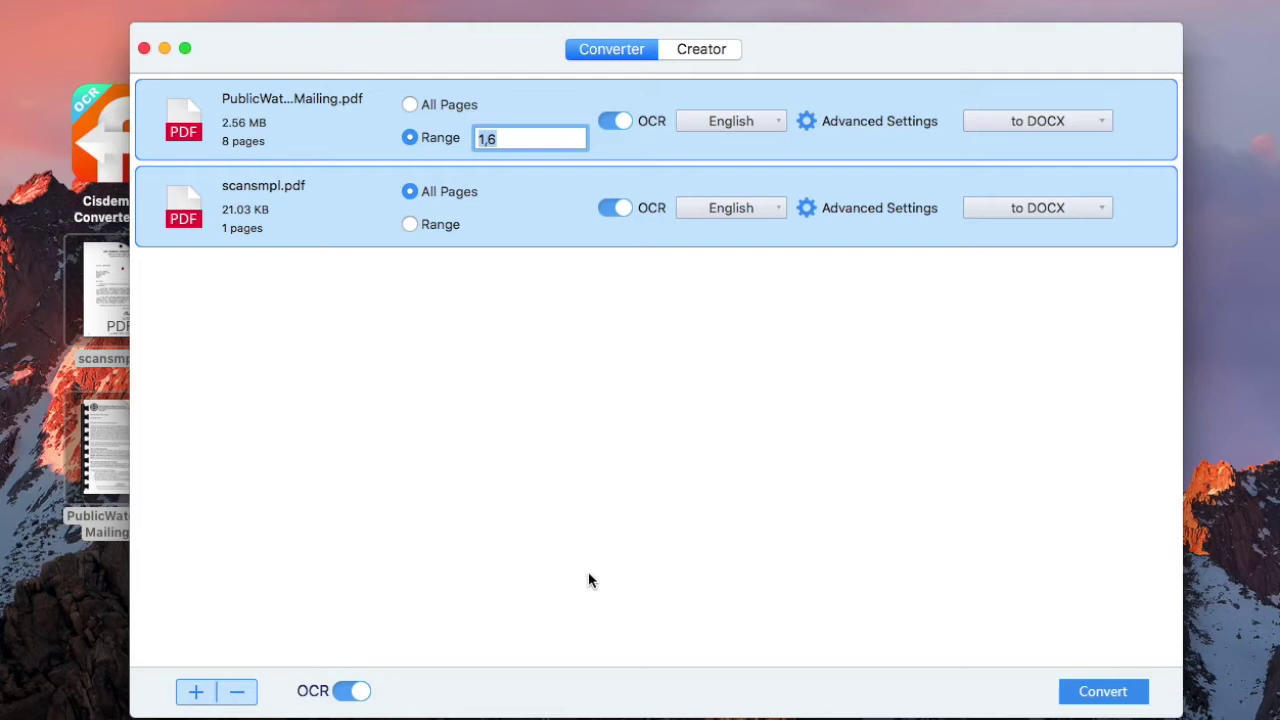
Step: Keep DOCX as the output format and convert both files, saving to the Desktop
click(1090, 120)
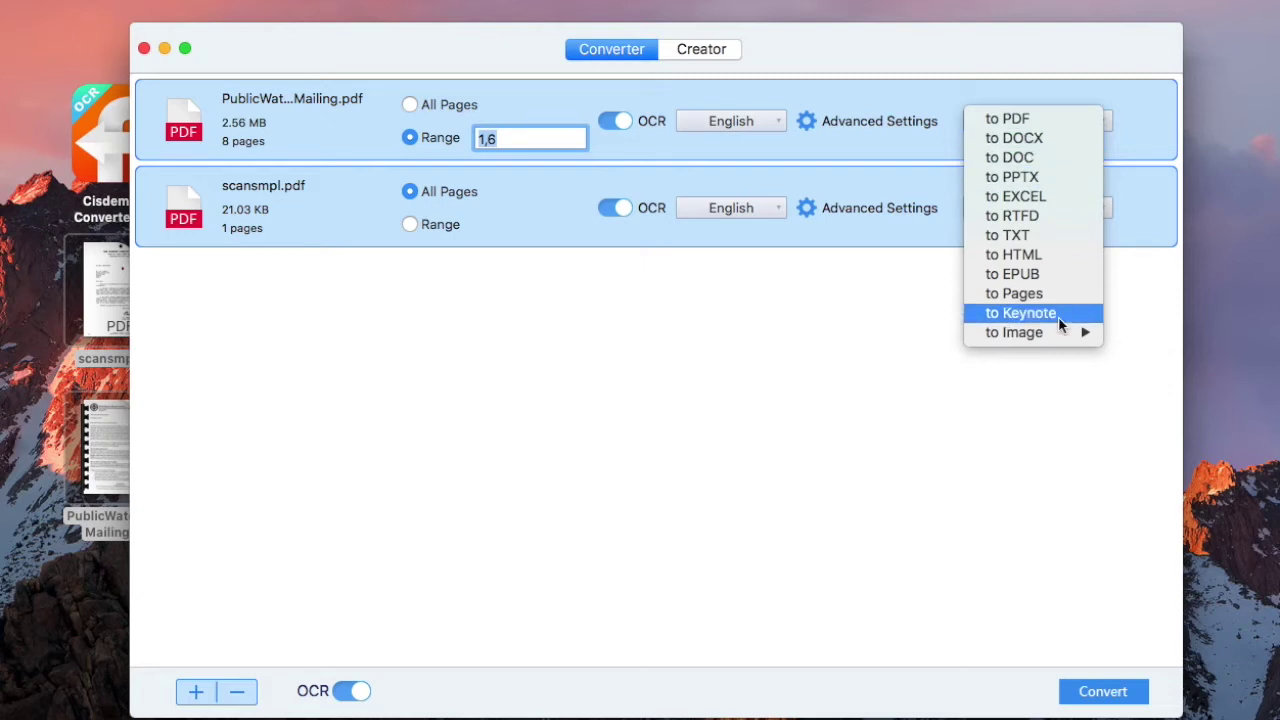
mouse_move(1014, 332)
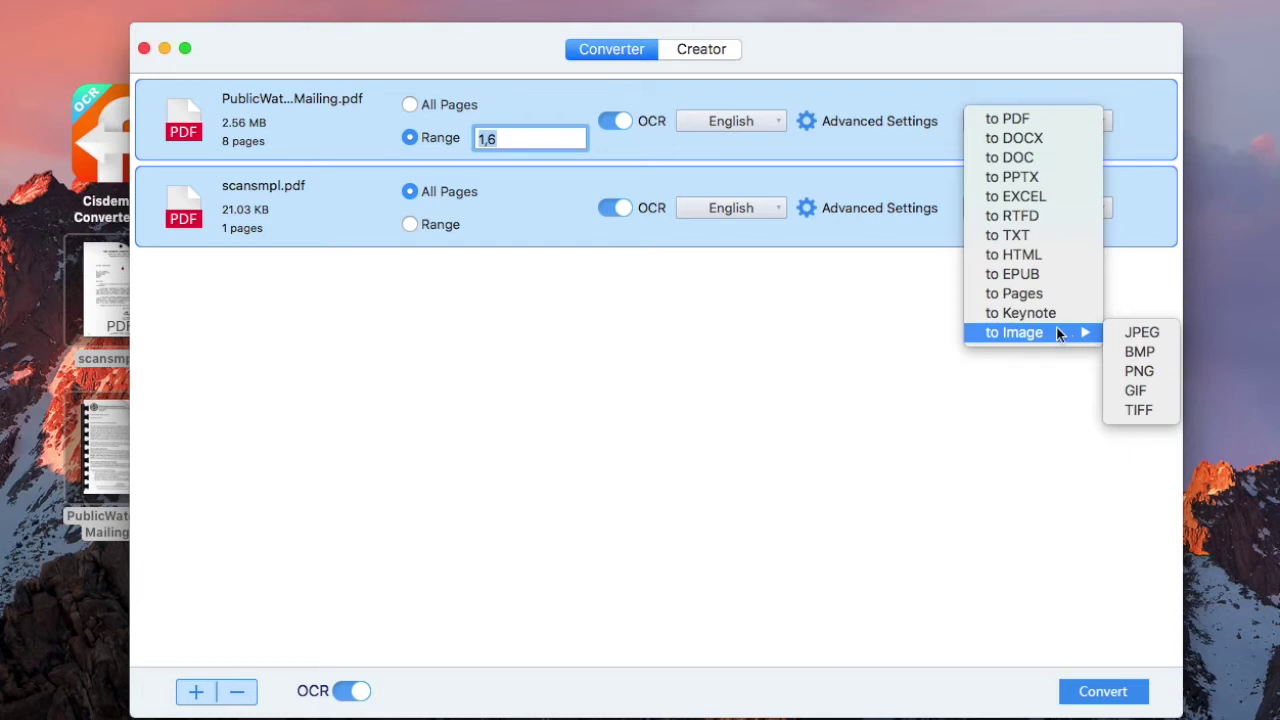
click(919, 291)
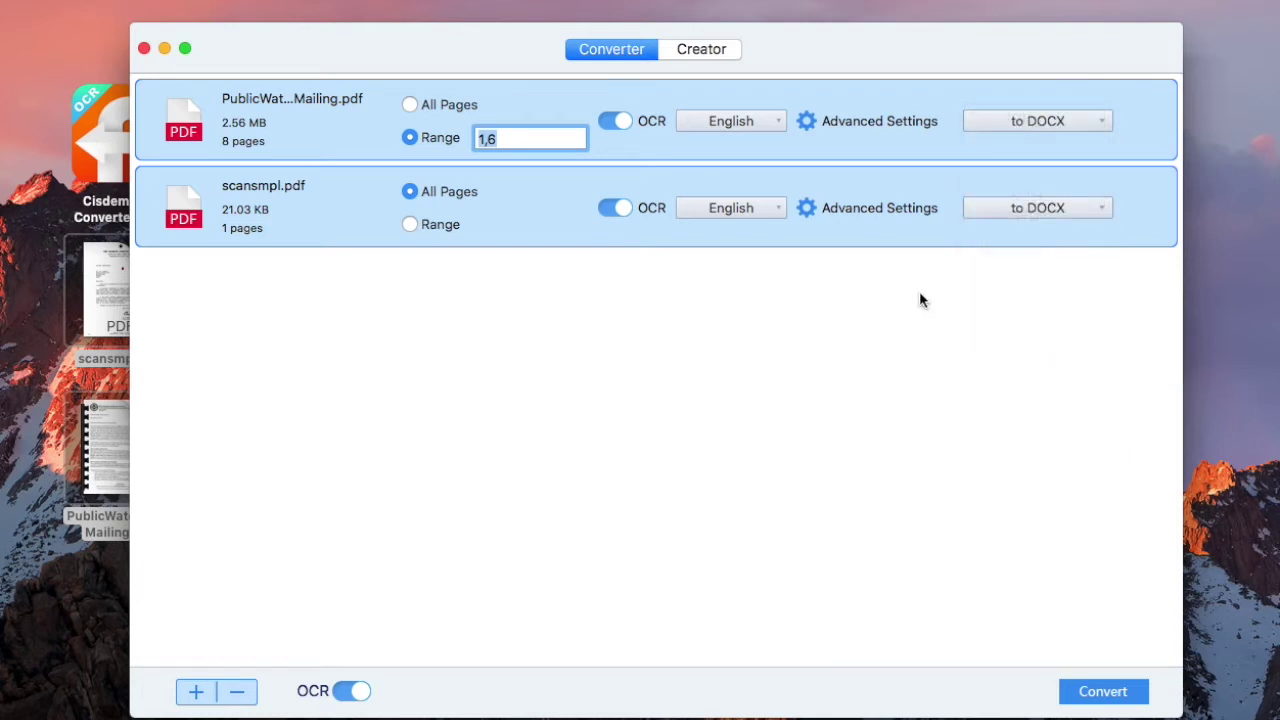
click(1098, 699)
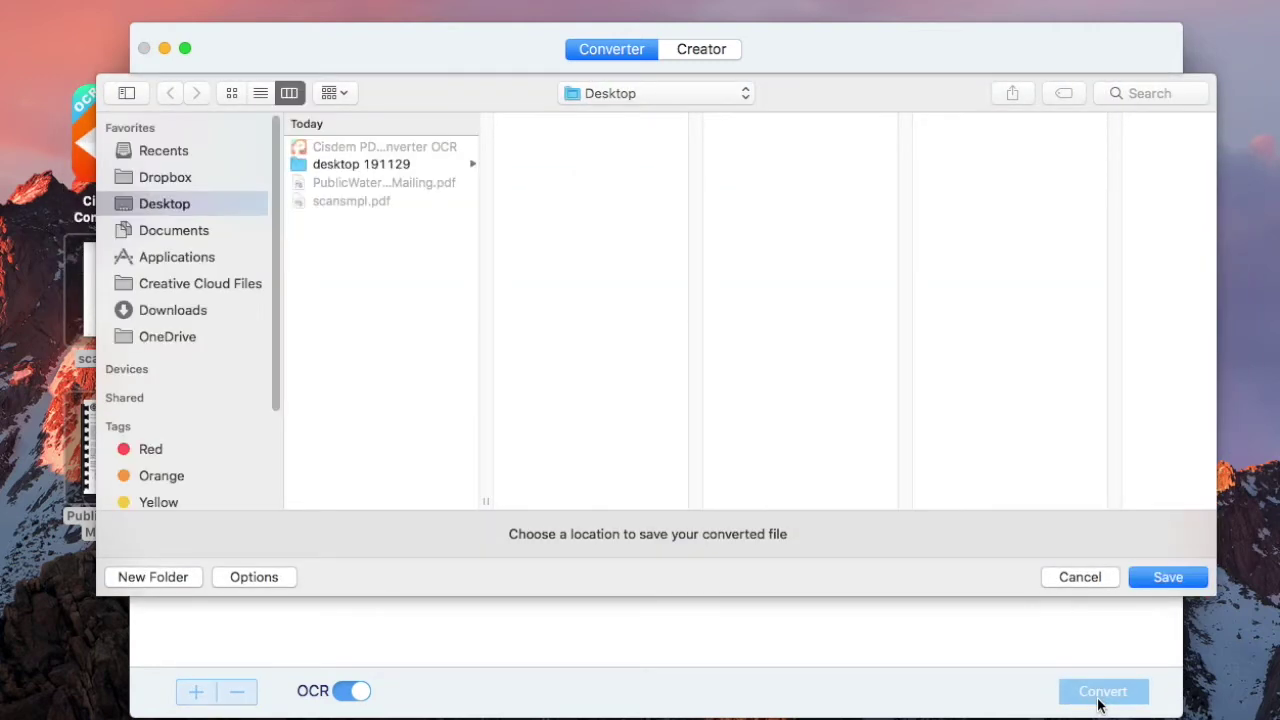
click(1184, 582)
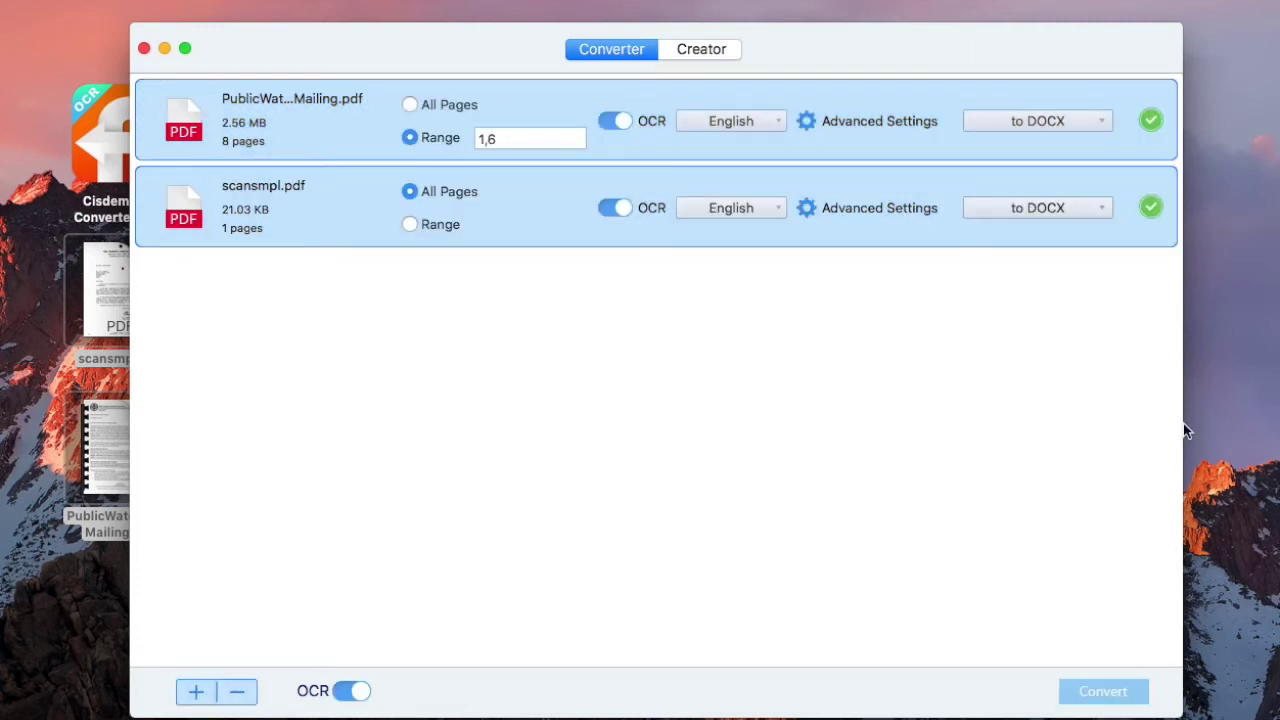
Step: Reveal PublicWaterMassMailing.docx in Finder and open it with WPS Office
click(1150, 121)
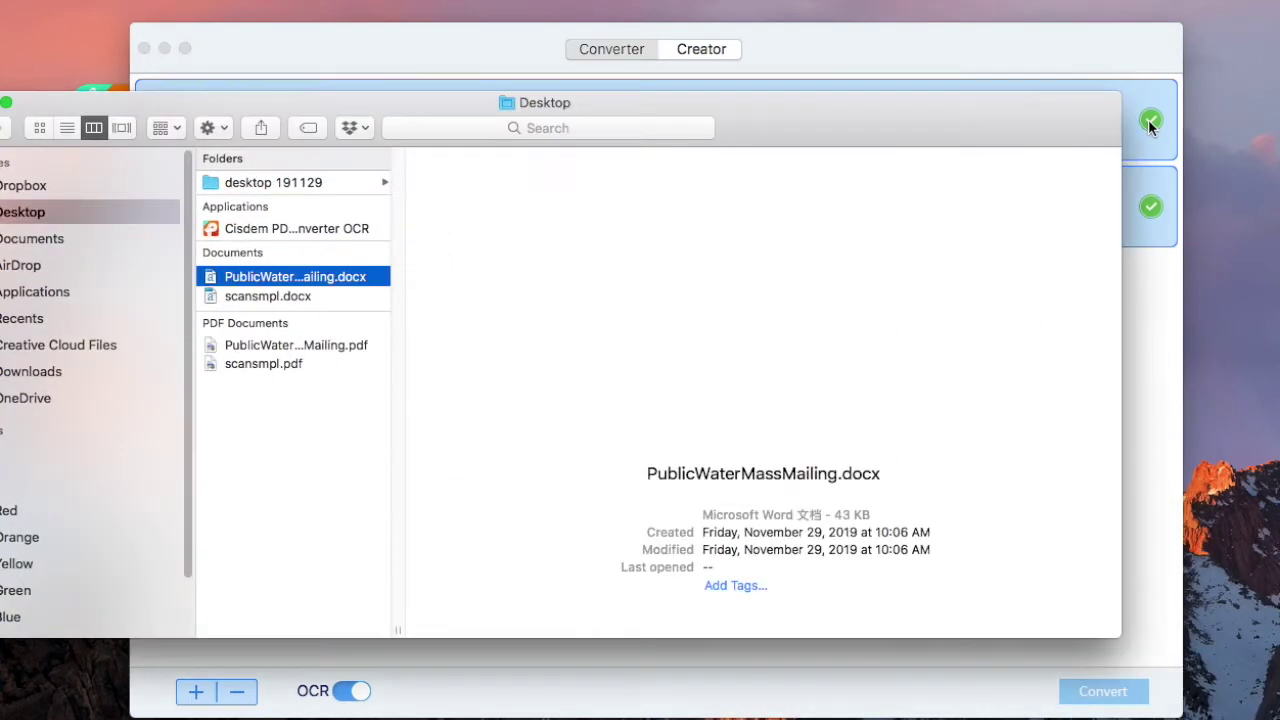
right_click(376, 278)
mouse_move(430, 303)
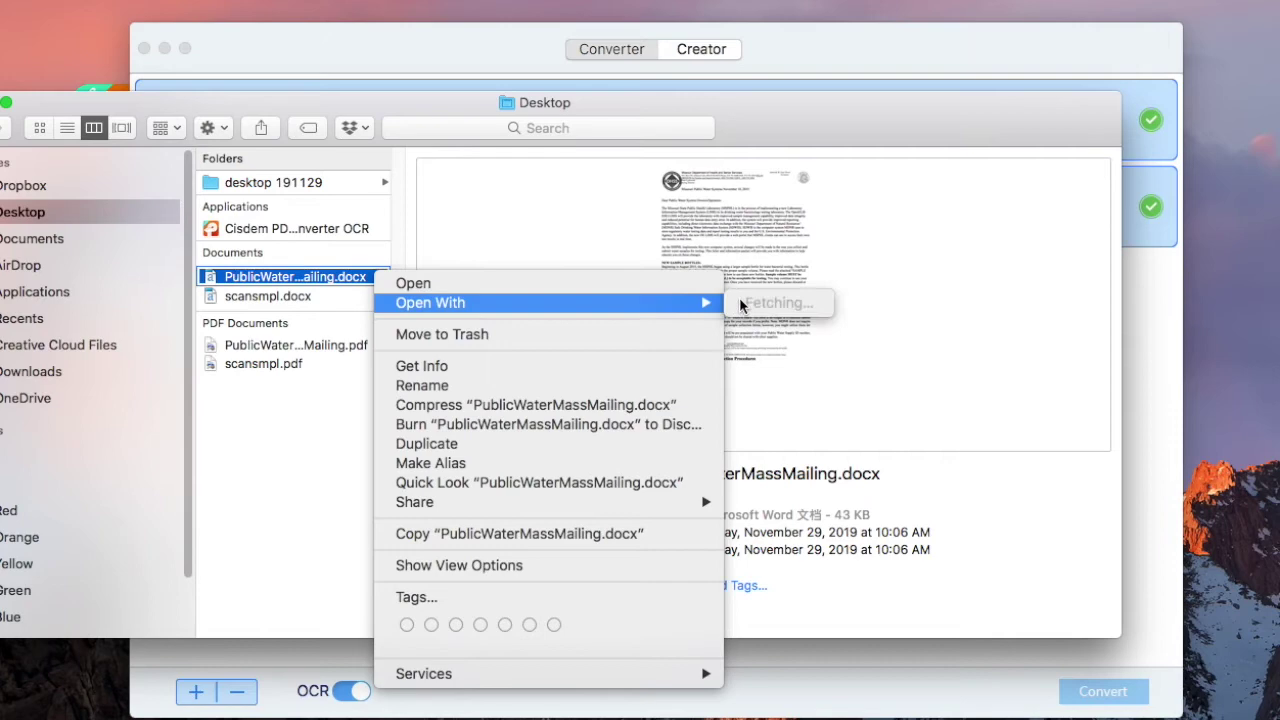
click(808, 625)
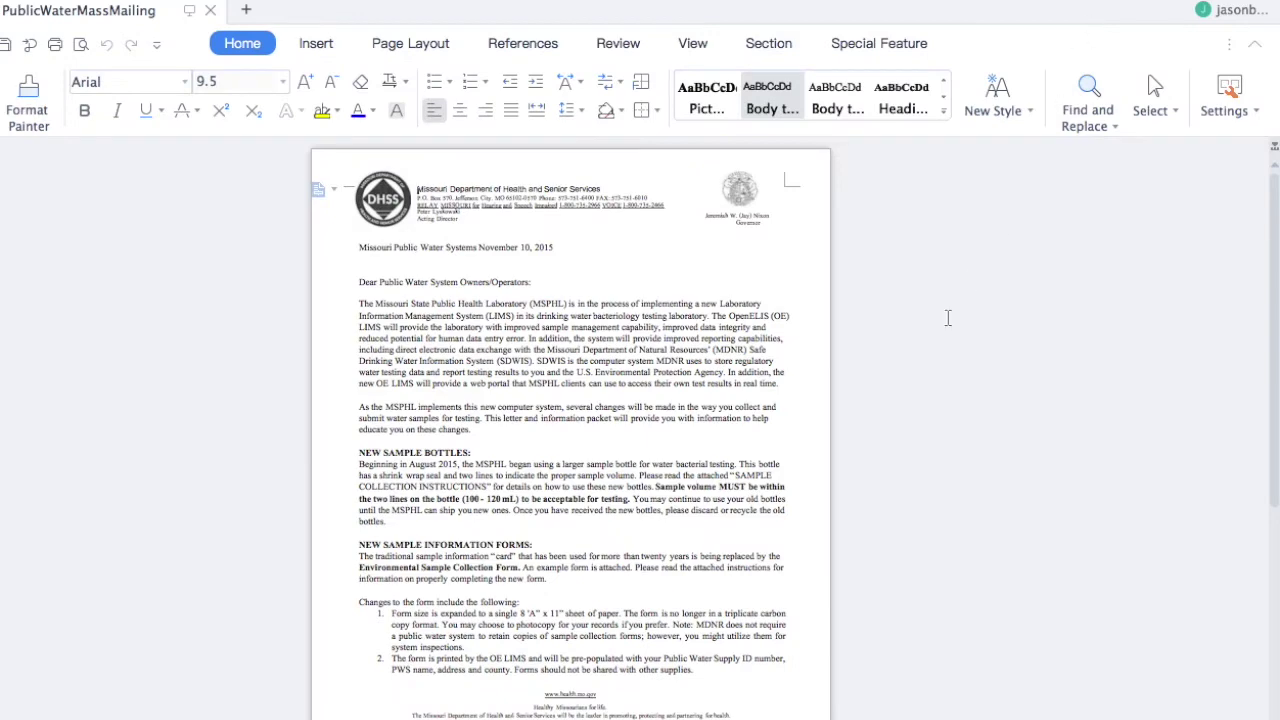
Step: Select and copy the 'Dear Public Water System Owners/Operators' salutation line
scroll(894, 229, up, 1)
scroll(894, 229, up, 2)
scroll(894, 229, up, 2)
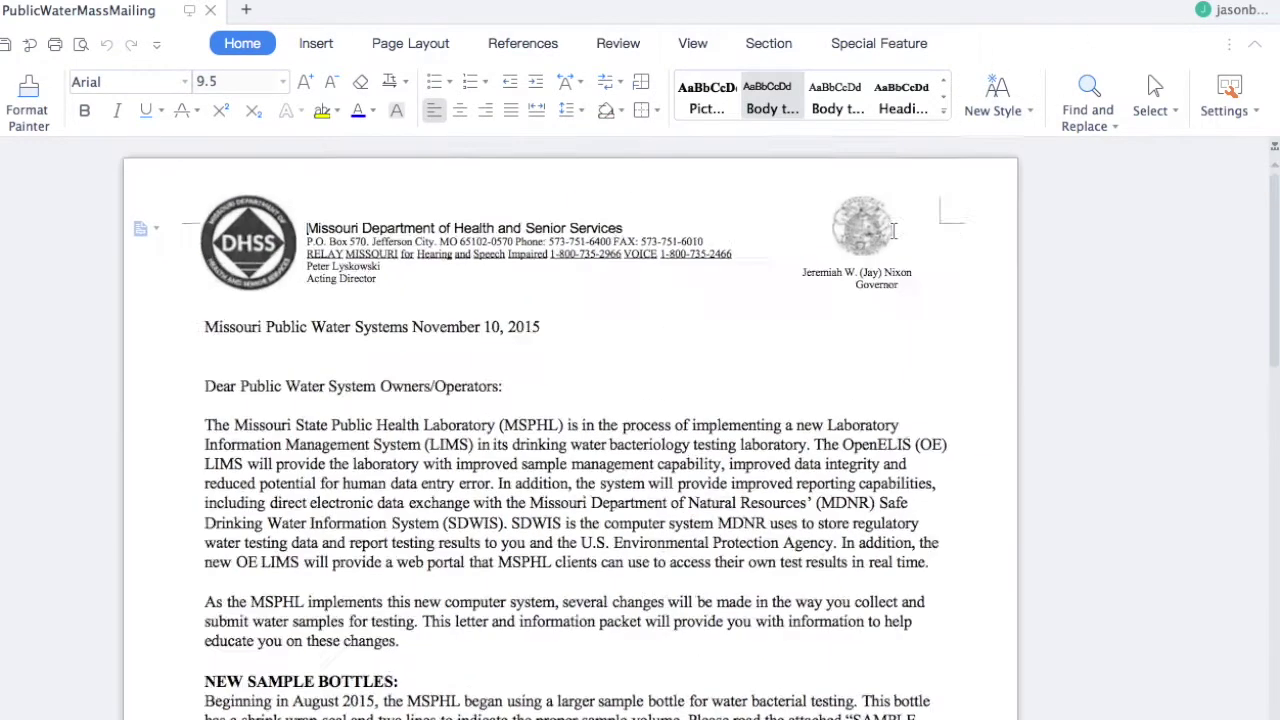
scroll(893, 230, up, 2)
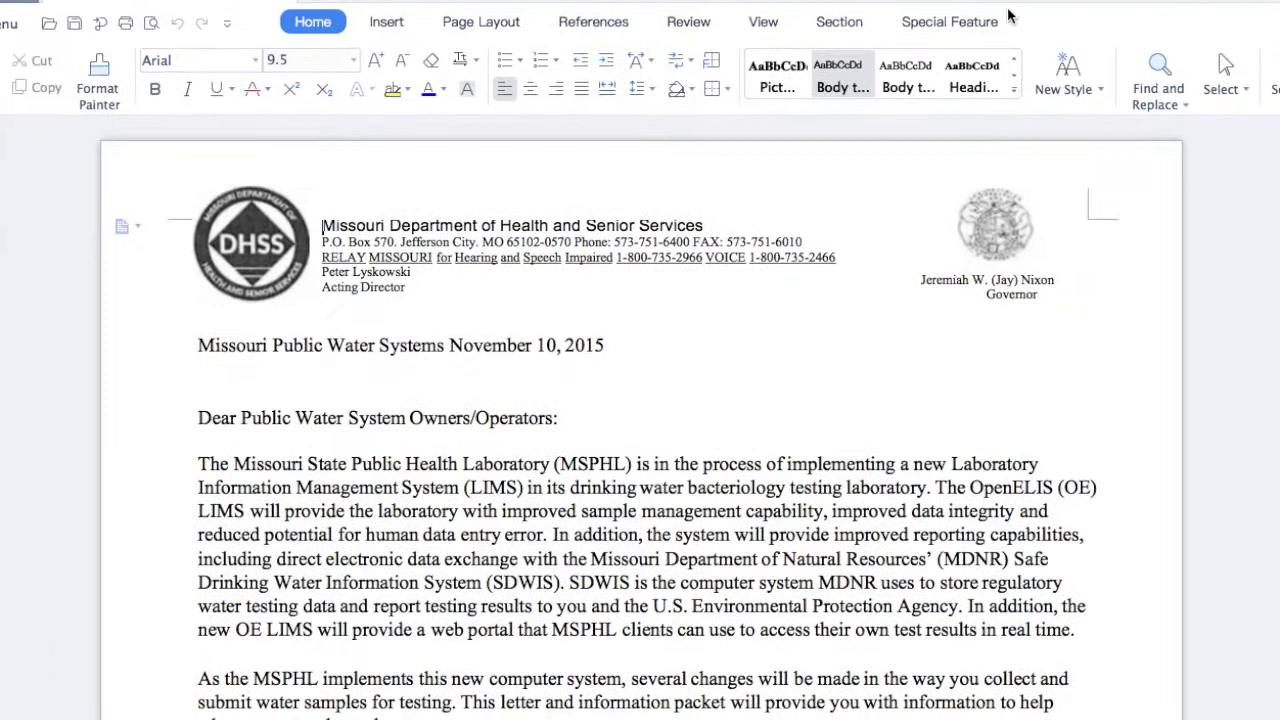
mouse_move(200, 414)
mouse_down()
mouse_move(545, 405)
mouse_move(556, 416)
mouse_up()
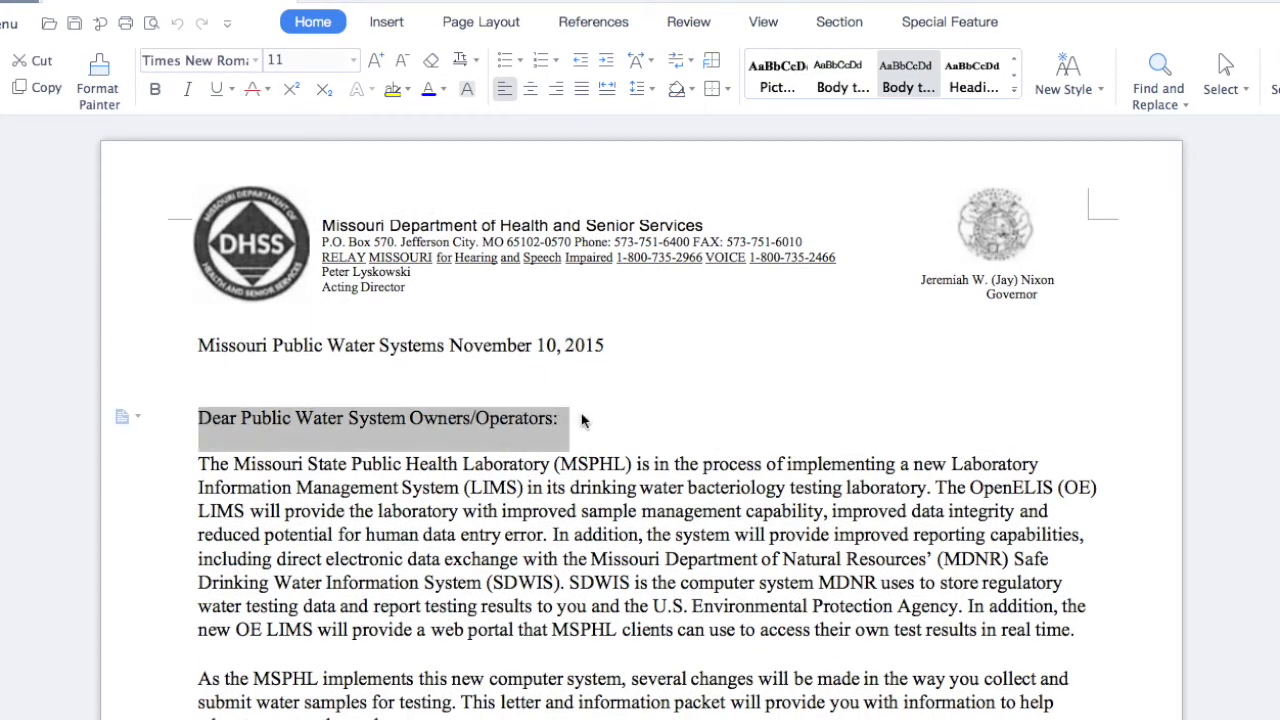
right_click(556, 422)
click(600, 434)
click(646, 403)
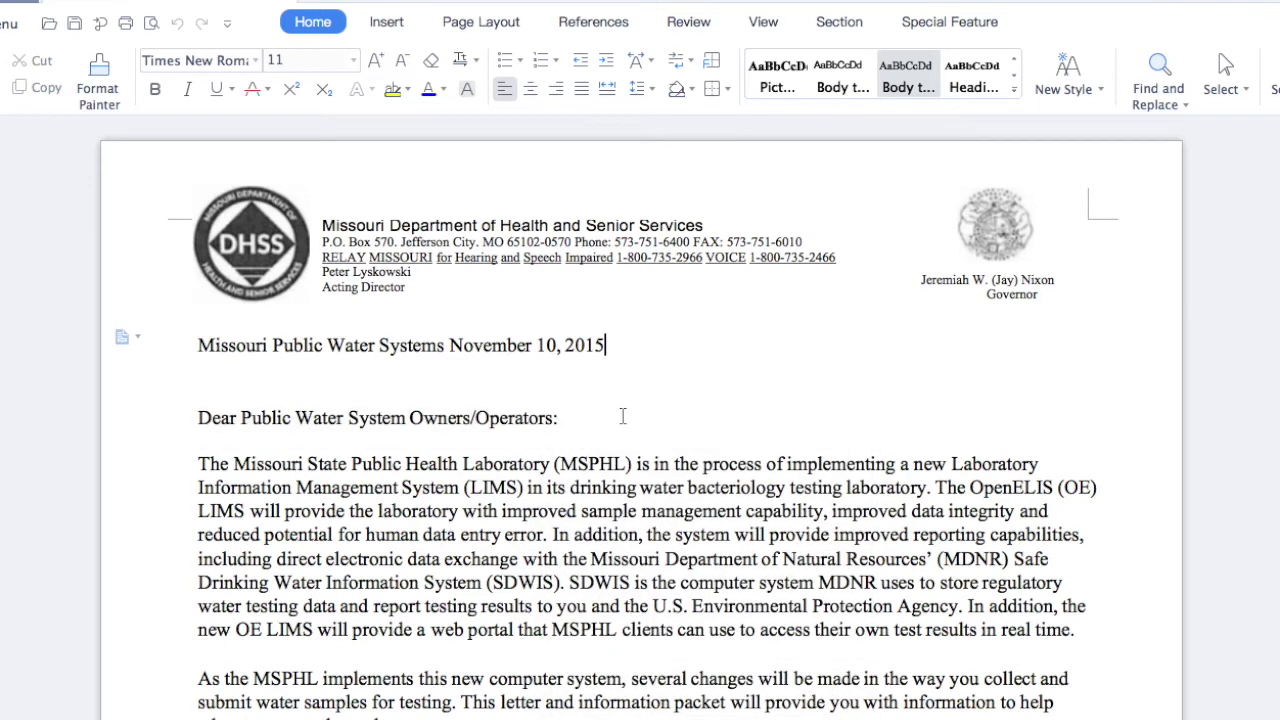
Step: Place the caret in the first body paragraph and at the salutation's end
scroll(623, 416, down, 1)
scroll(625, 443, down, 1)
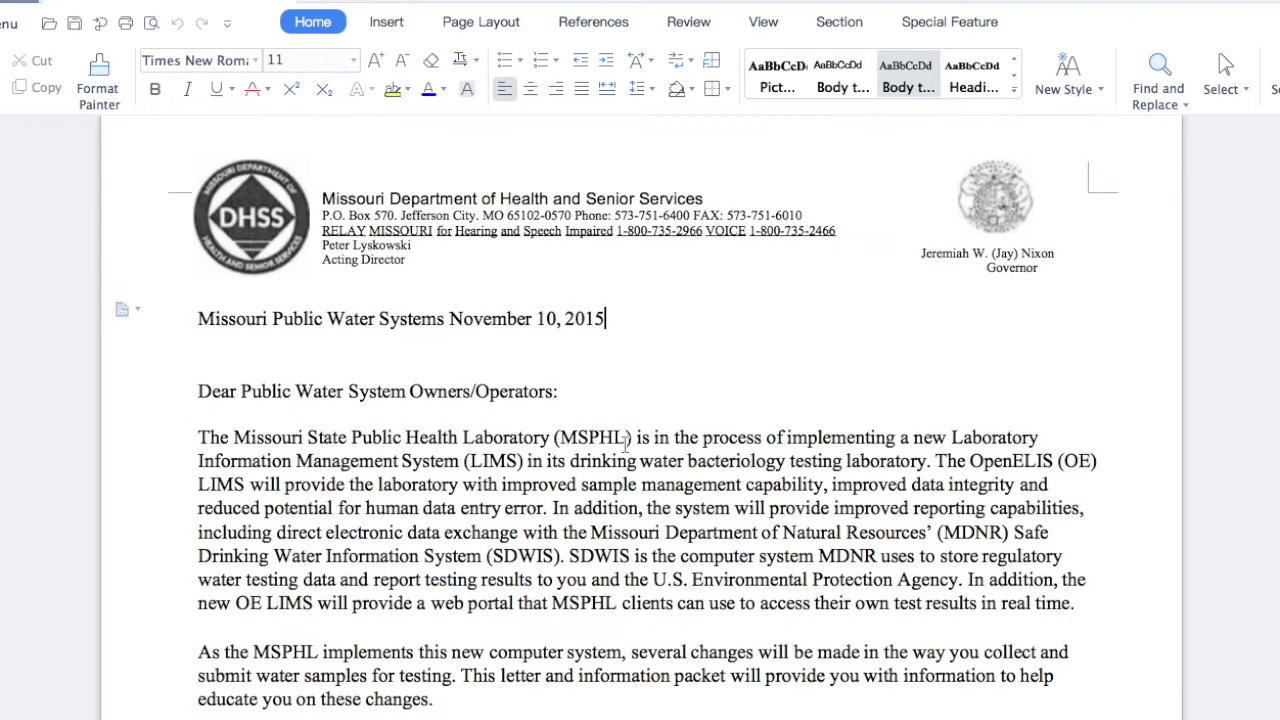
scroll(625, 443, down, 1)
click(629, 418)
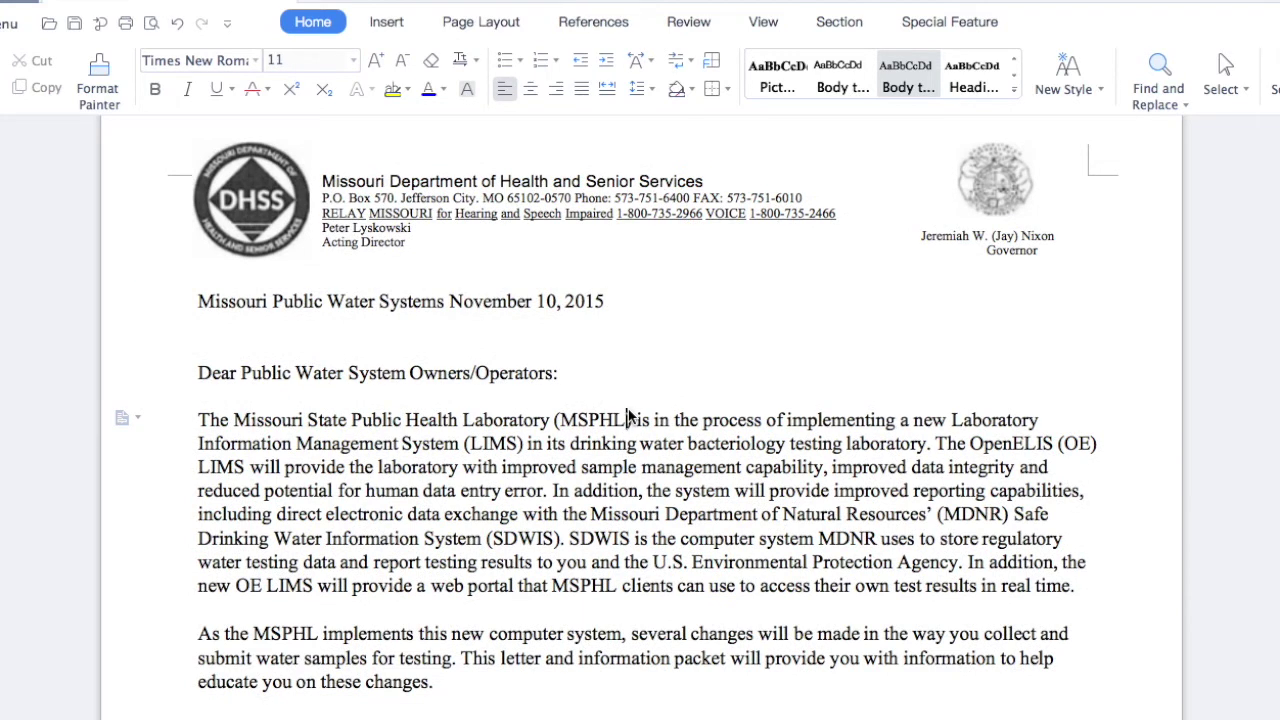
click(721, 378)
Step: Scroll down to the Bacteriological Sample Collection Procedures page
scroll(598, 482, down, 5)
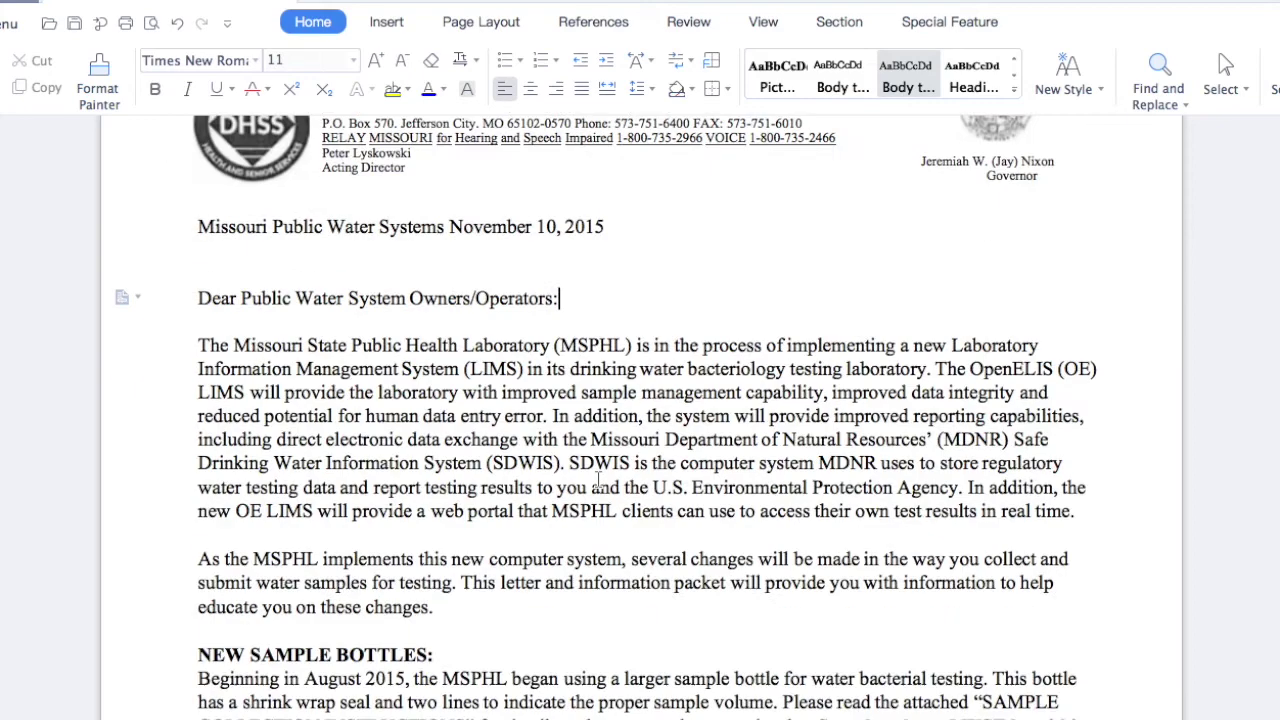
scroll(598, 482, down, 5)
scroll(598, 480, down, 2)
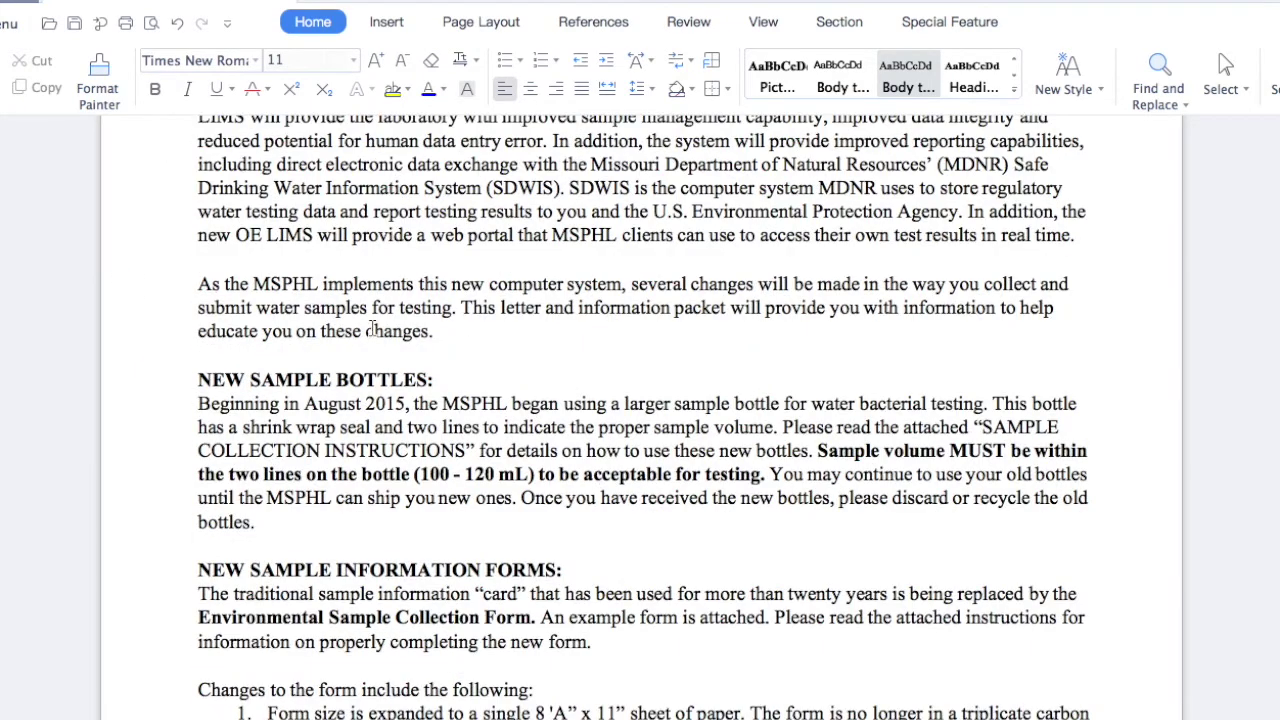
scroll(430, 340, down, 3)
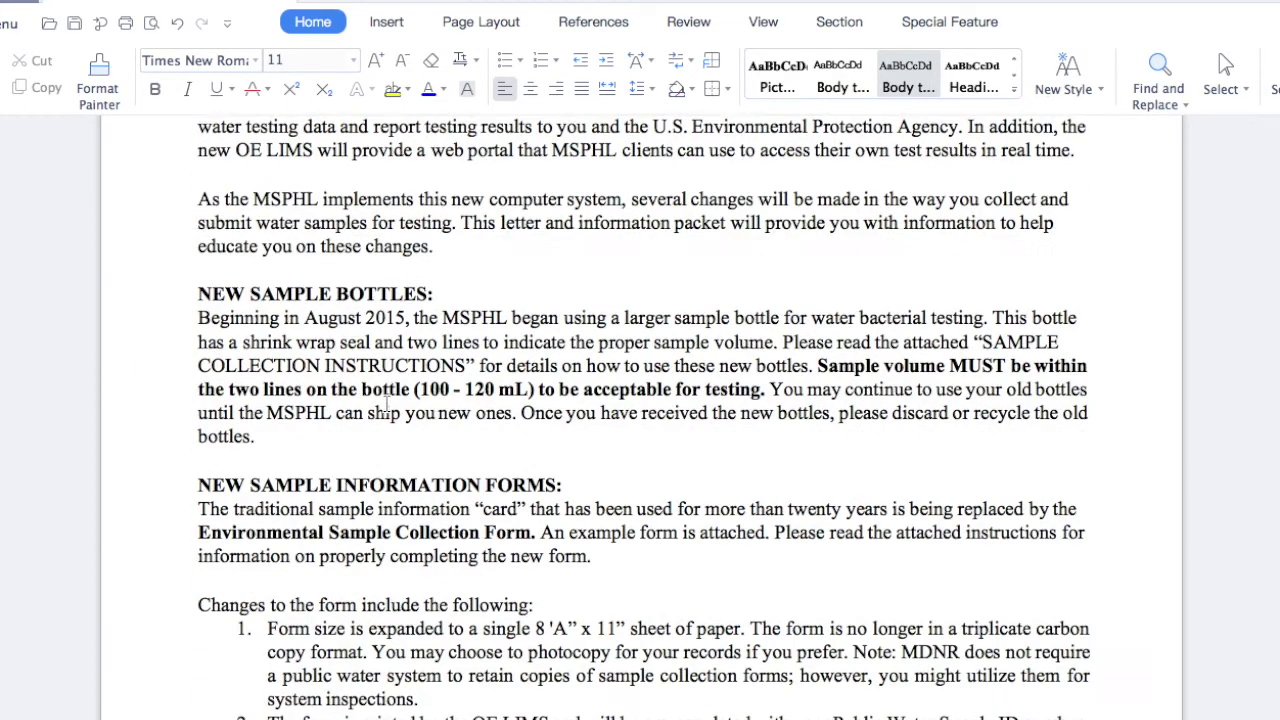
scroll(386, 403, down, 4)
scroll(386, 403, down, 4)
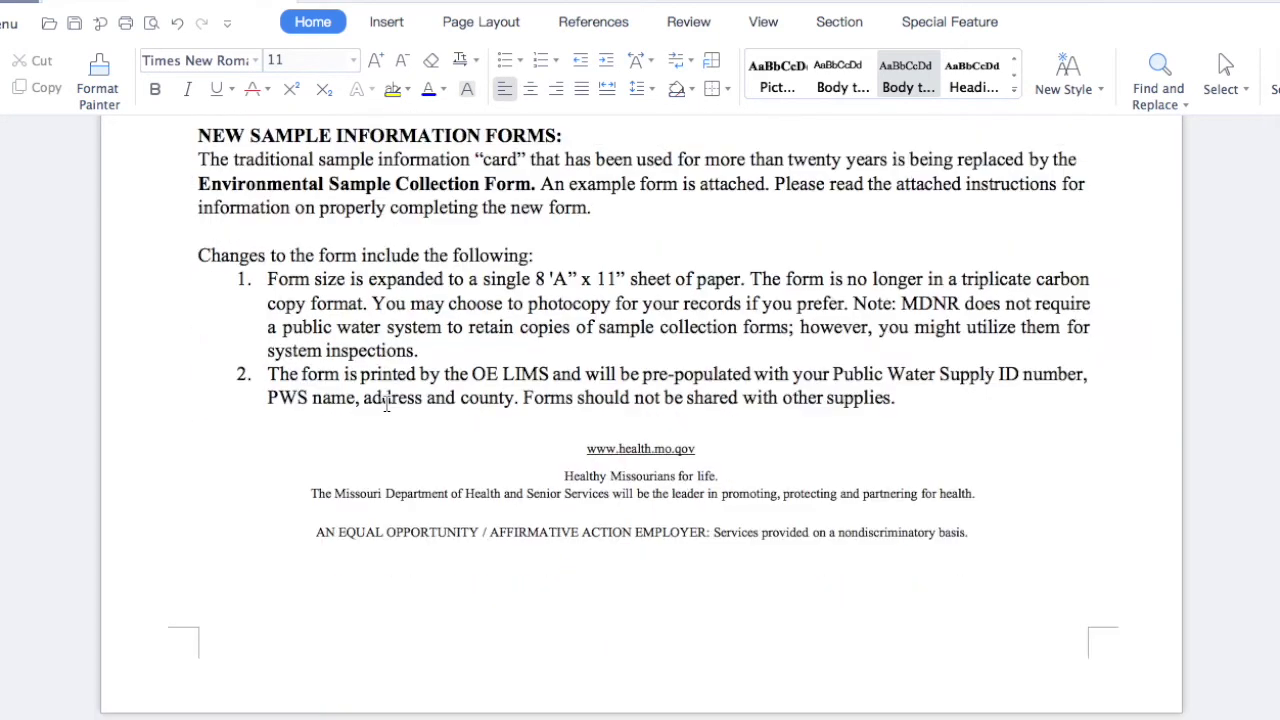
scroll(386, 403, down, 2)
scroll(386, 403, down, 3)
scroll(386, 403, down, 2)
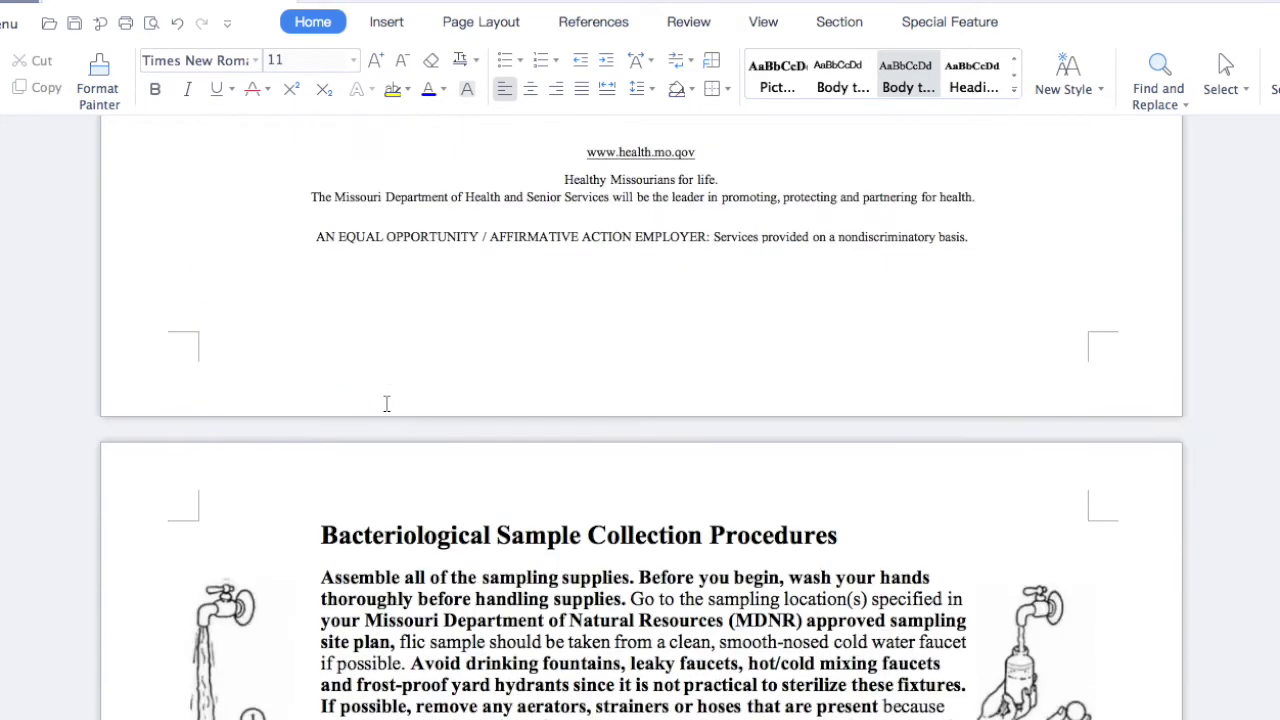
scroll(386, 403, down, 4)
scroll(386, 403, down, 2)
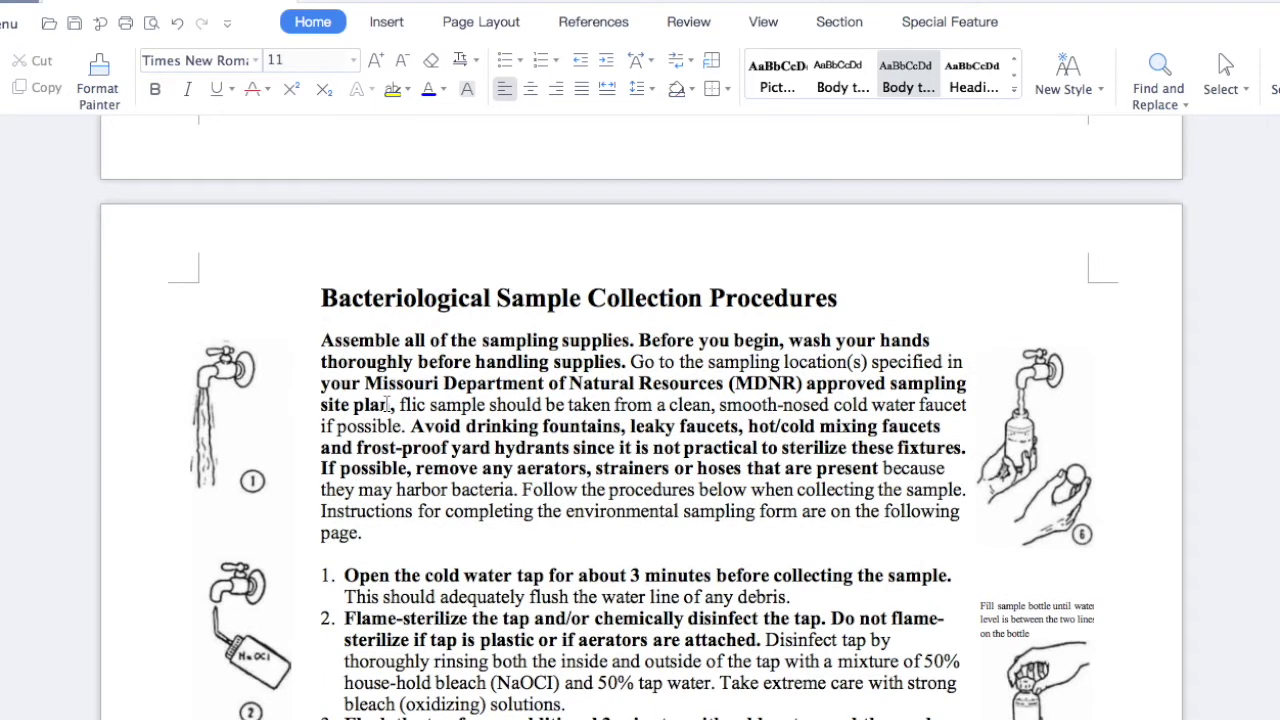
scroll(386, 403, down, 1)
Step: Select the faucet-and-bottle illustration and view its picture context menu
click(1030, 370)
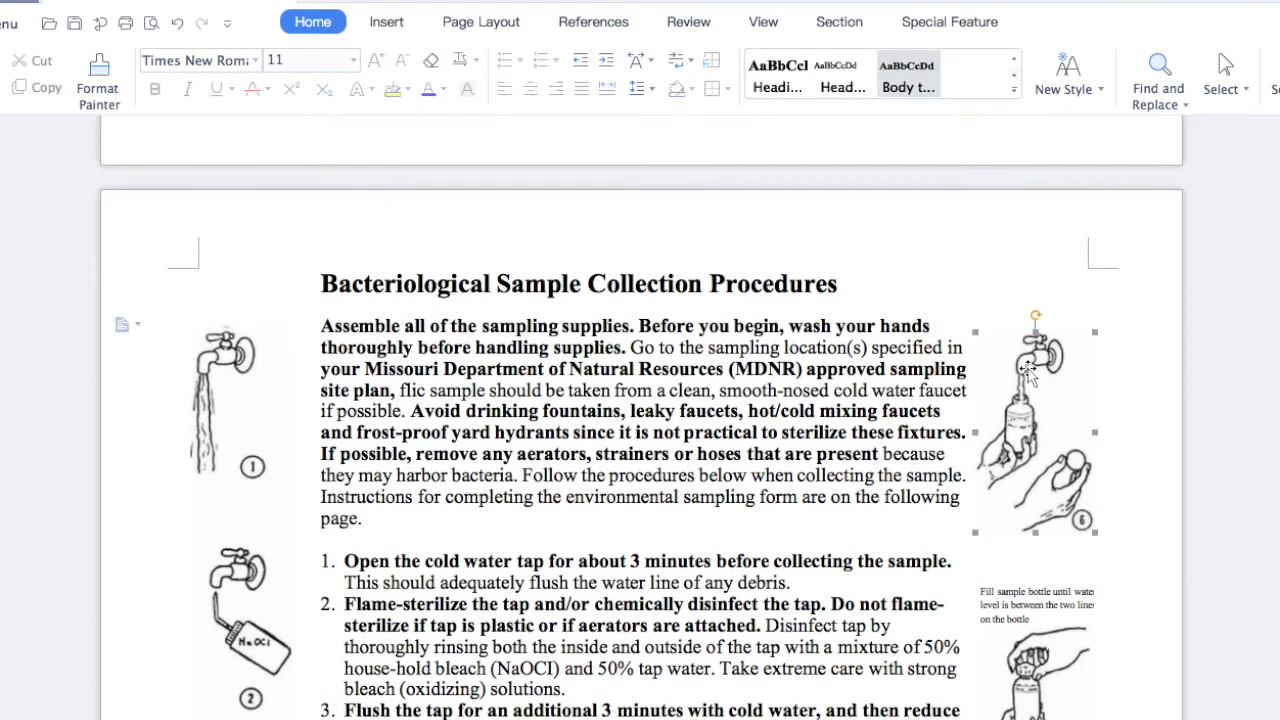
right_click(1028, 368)
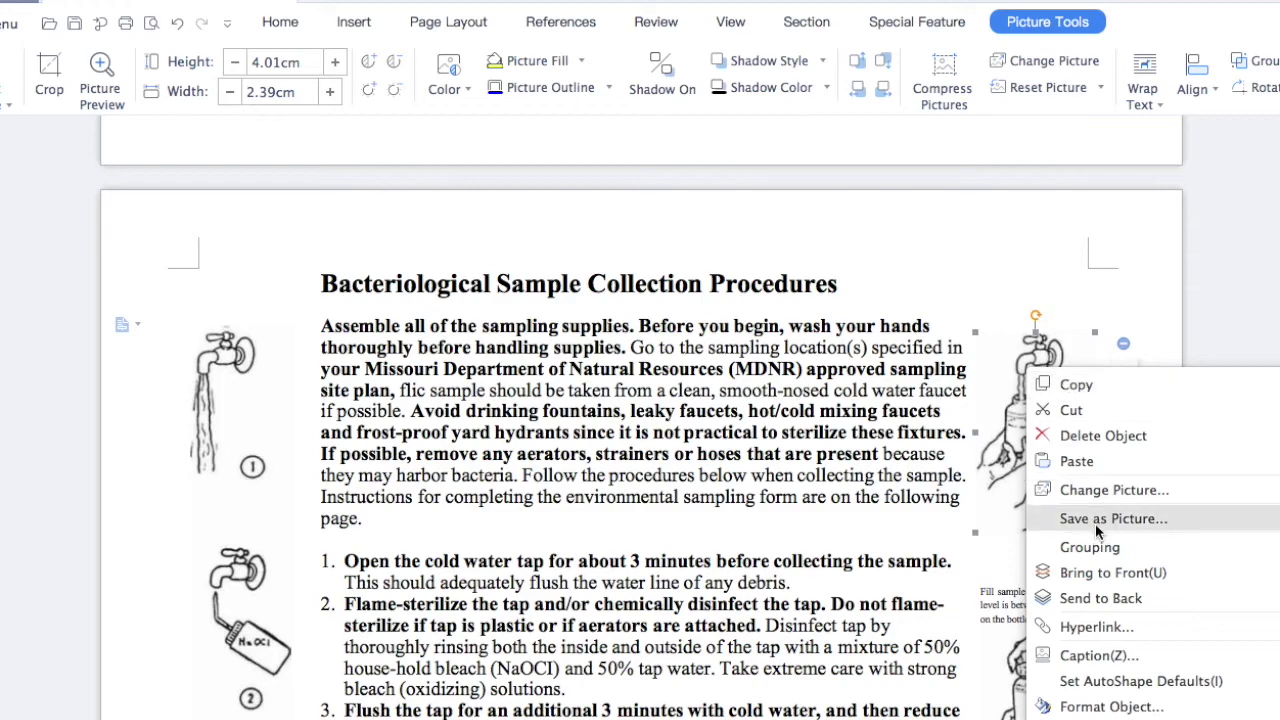
click(724, 347)
Step: Scroll down through the later sample collection steps
scroll(614, 373, down, 2)
scroll(614, 373, down, 2)
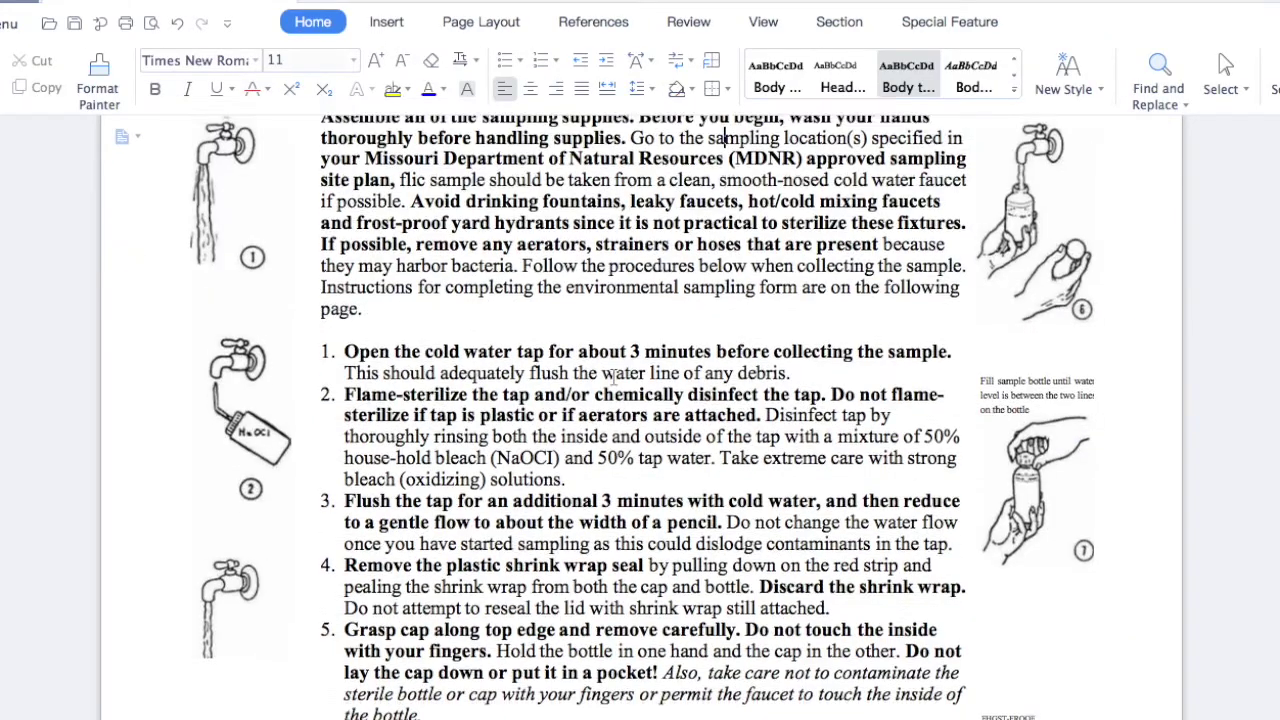
scroll(614, 376, down, 3)
scroll(614, 376, down, 2)
scroll(614, 376, down, 4)
scroll(614, 376, down, 2)
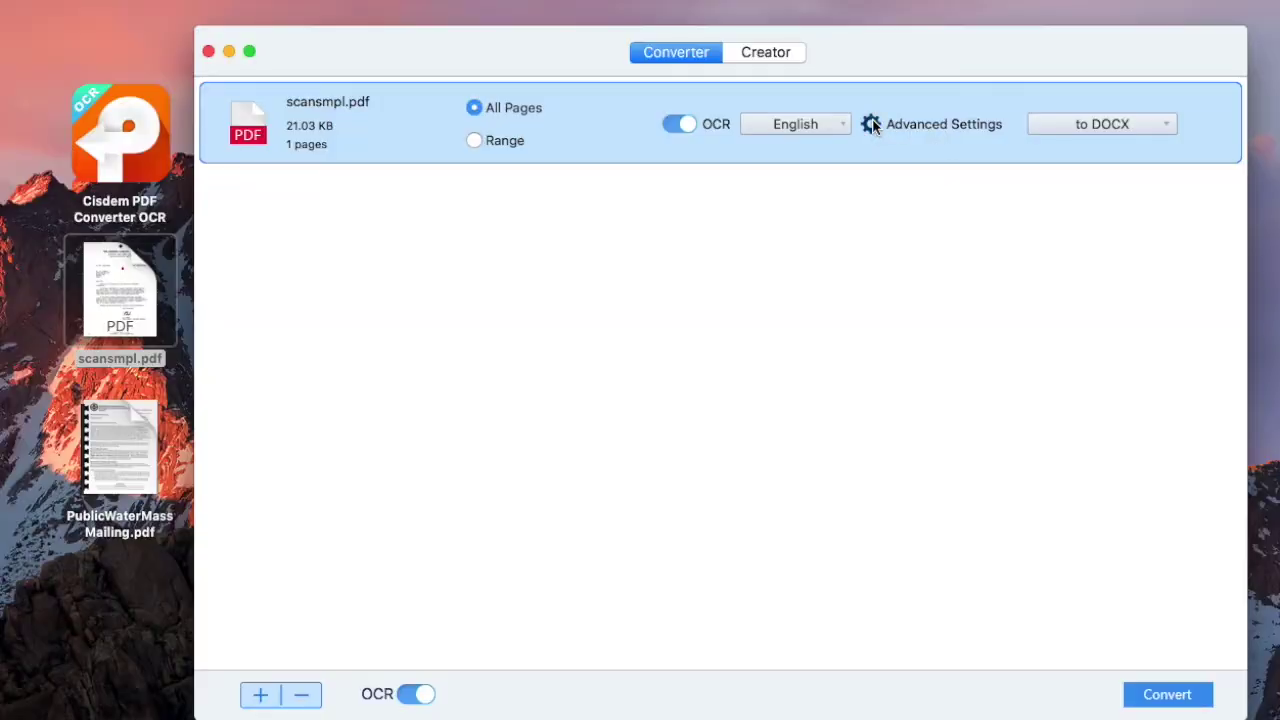
Step: Open Advanced Settings for scansmpl.pdf and zoom in on the scanned page
click(871, 124)
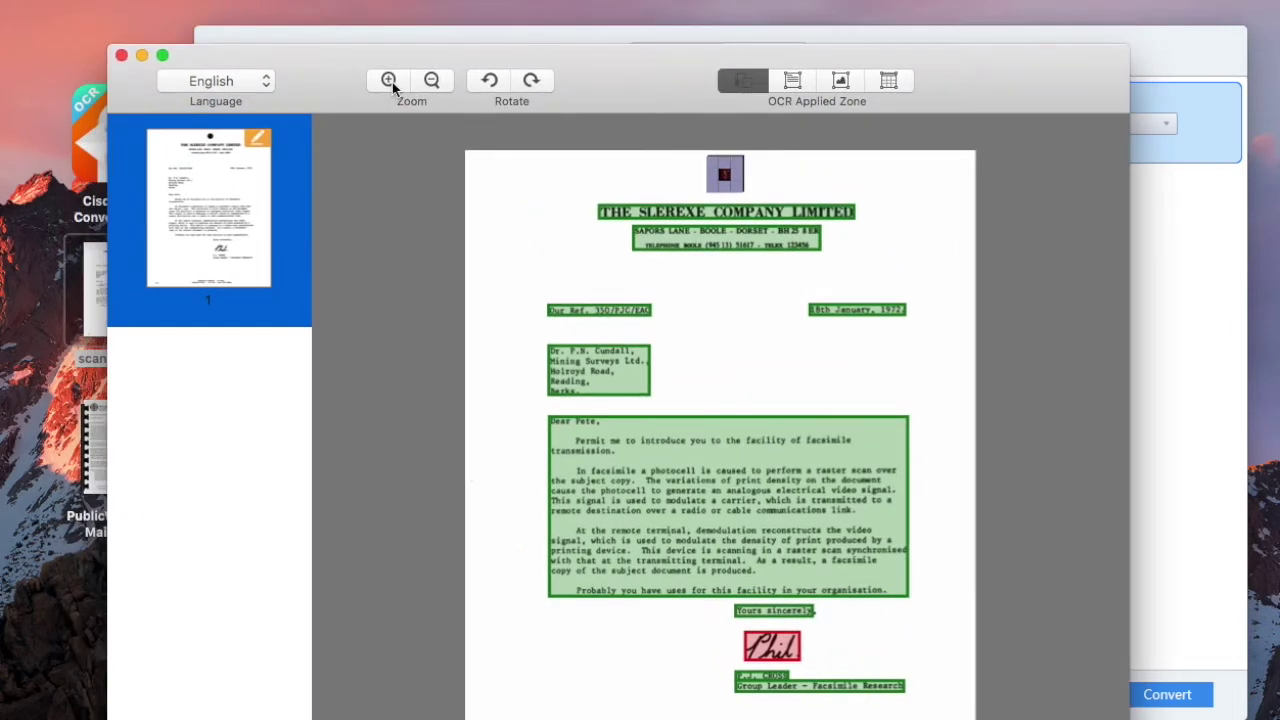
click(389, 80)
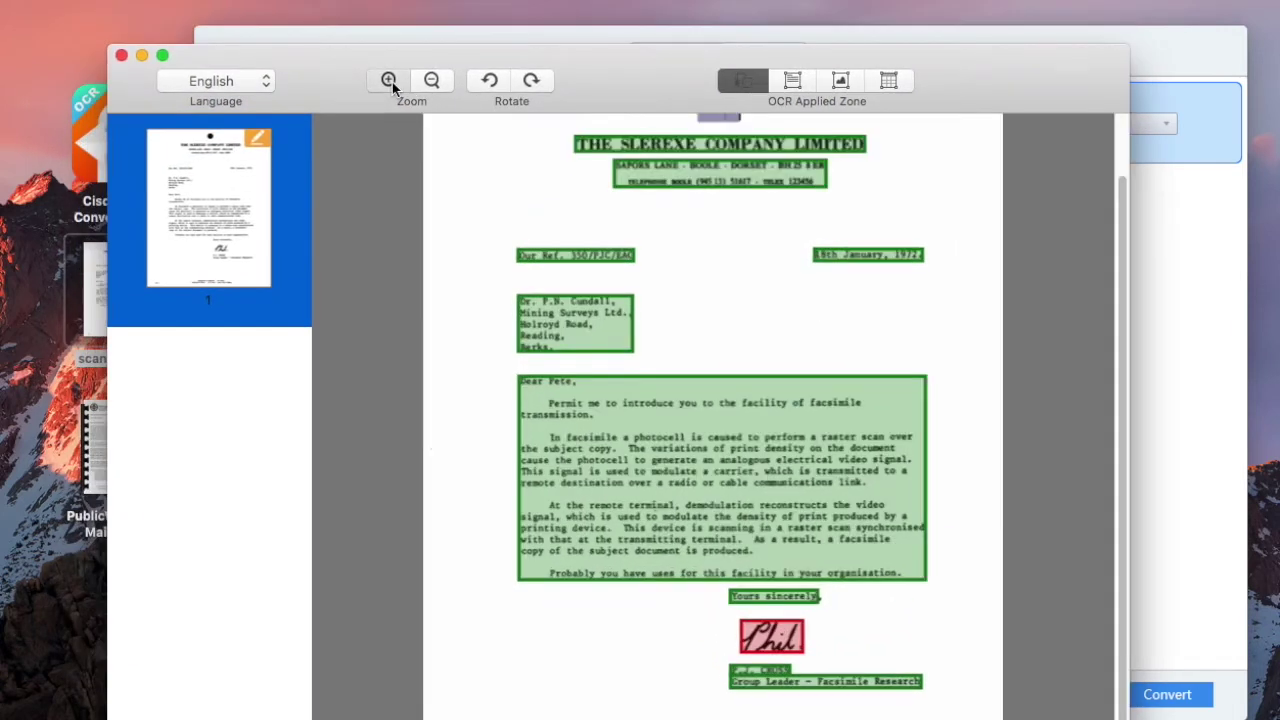
scroll(486, 257, up, 2)
scroll(486, 261, up, 3)
scroll(486, 261, up, 1)
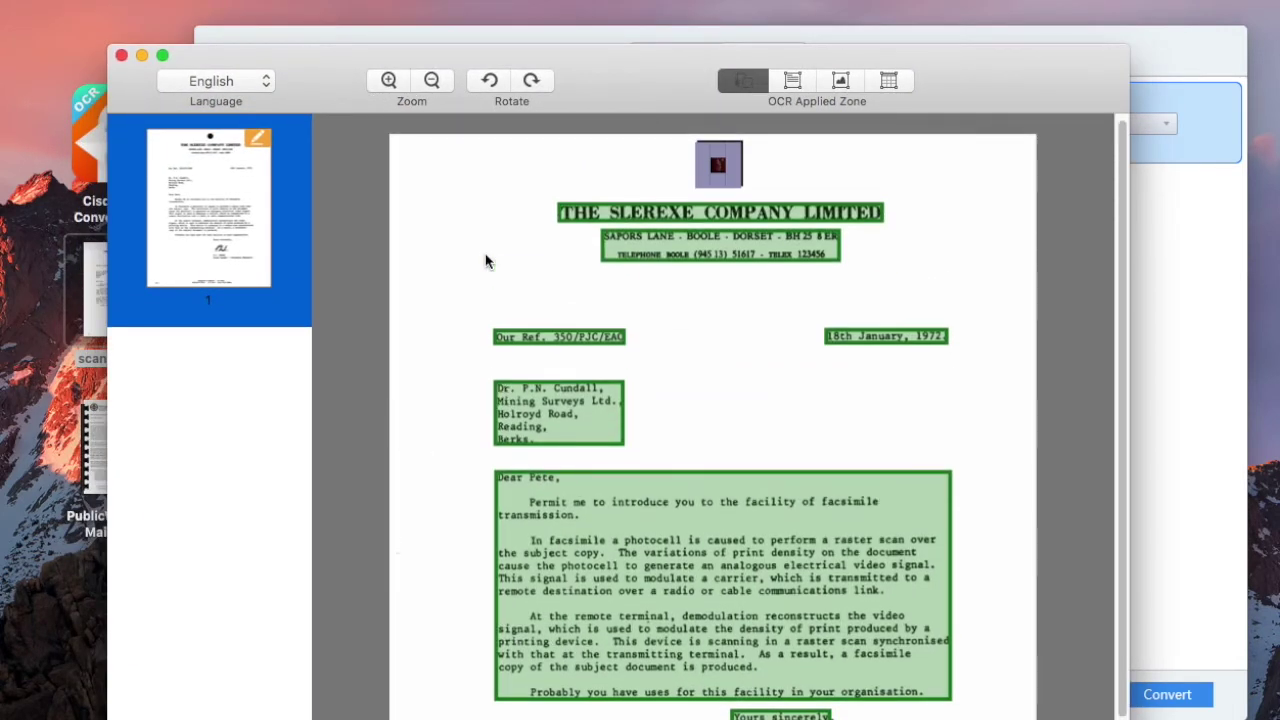
Step: Select the top image zone, the SAPORS LANE text zone, and the bottom-left zone
click(724, 167)
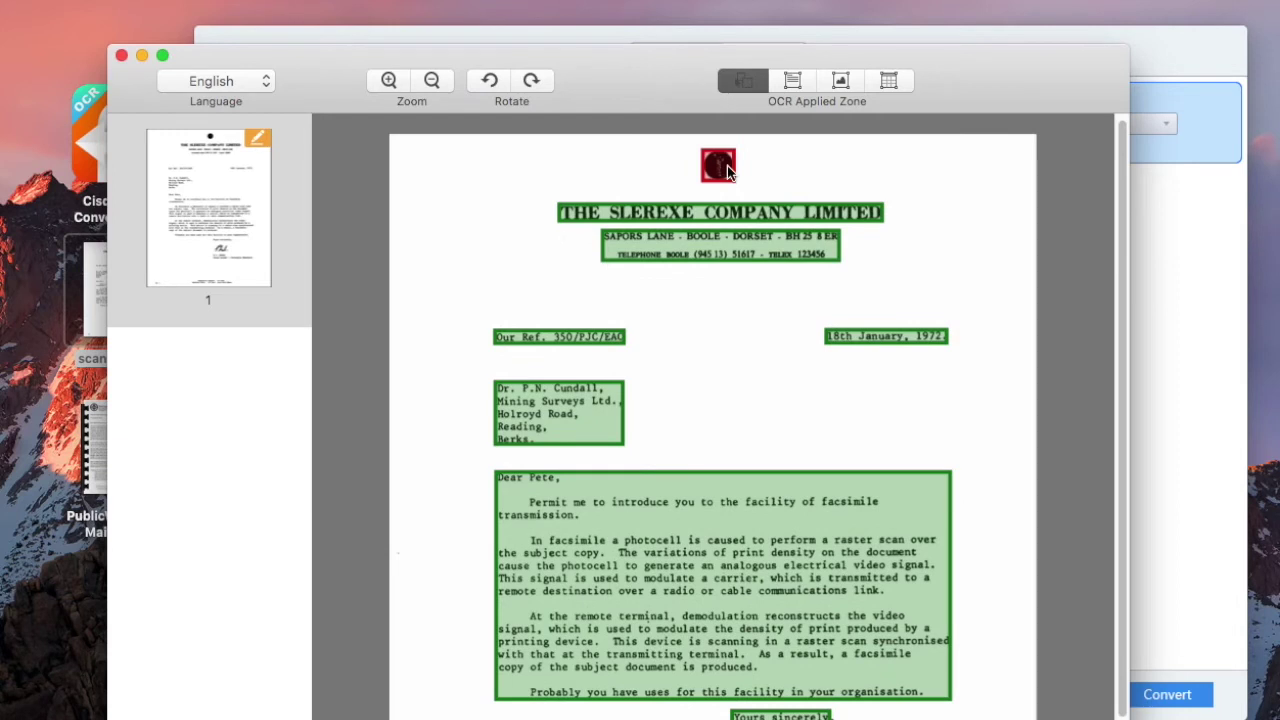
scroll(771, 712, down, 1)
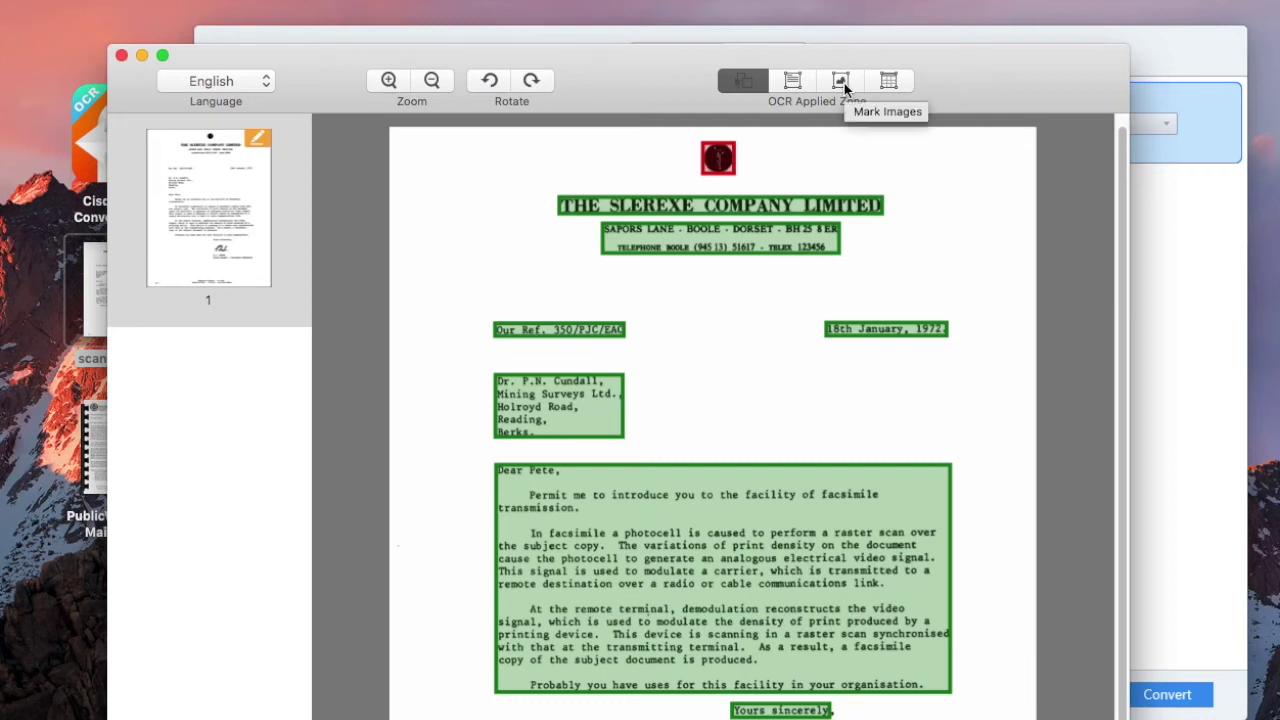
click(690, 237)
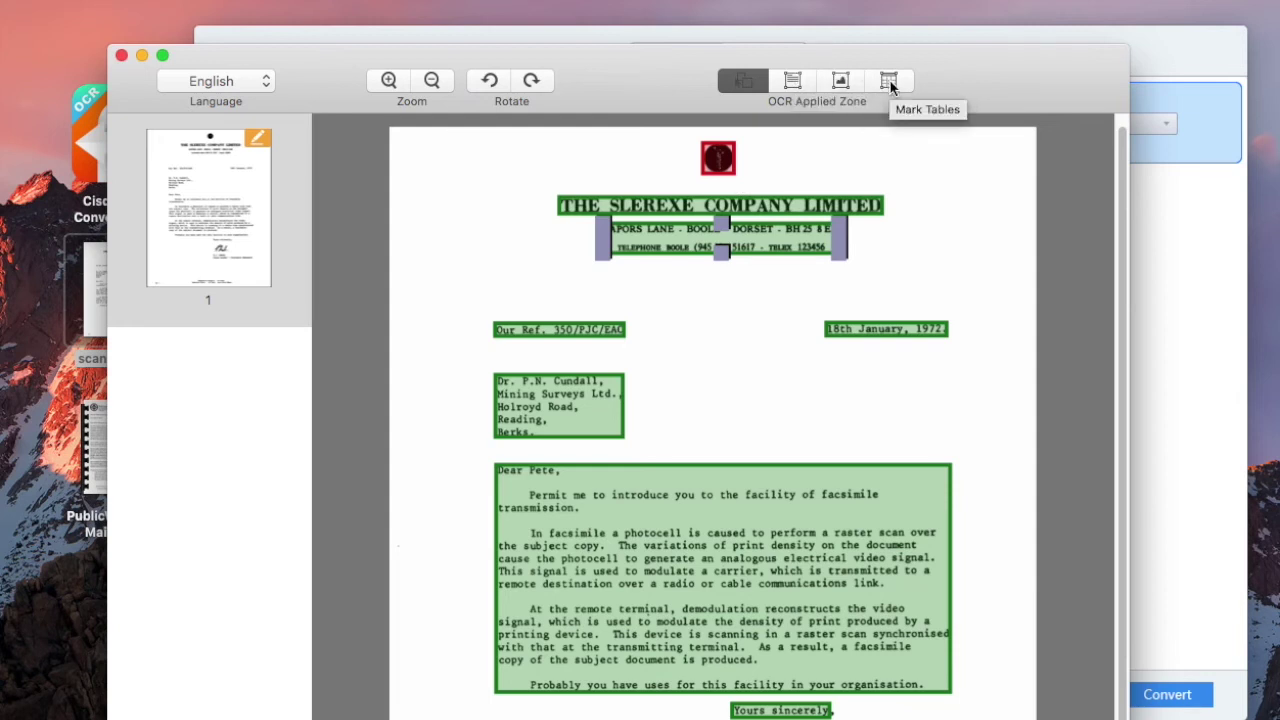
scroll(611, 440, down, 3)
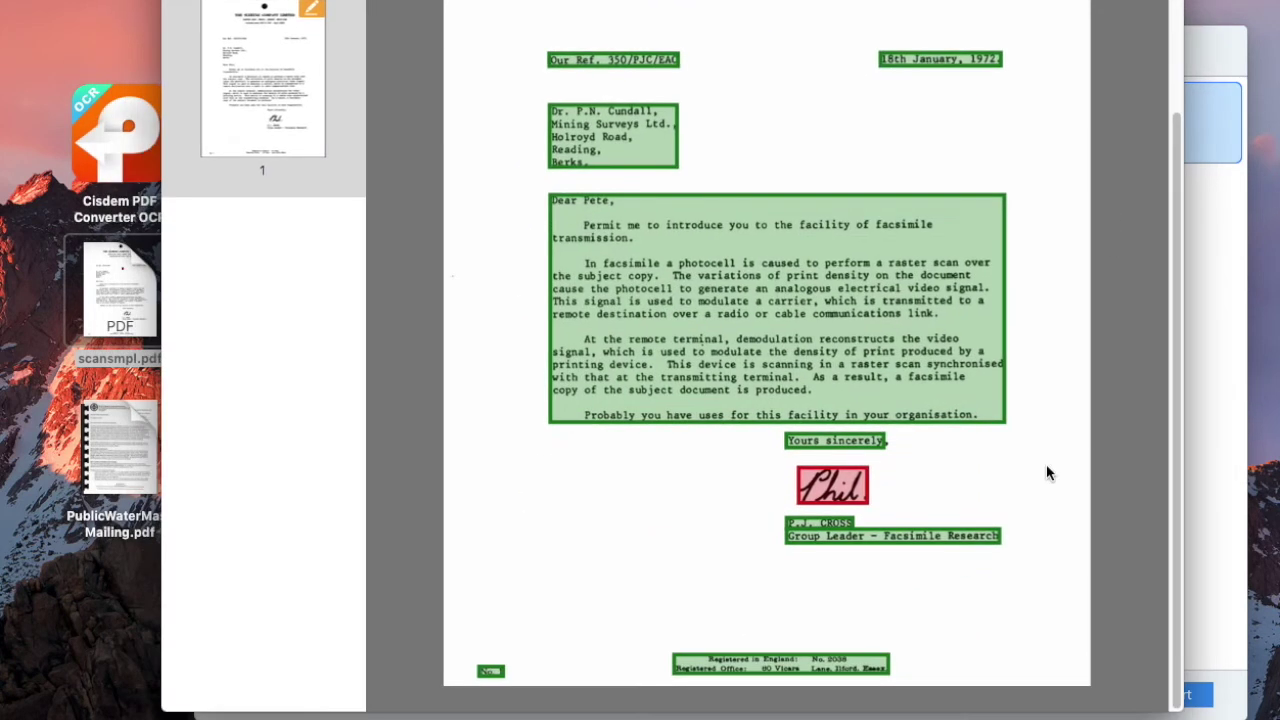
click(498, 675)
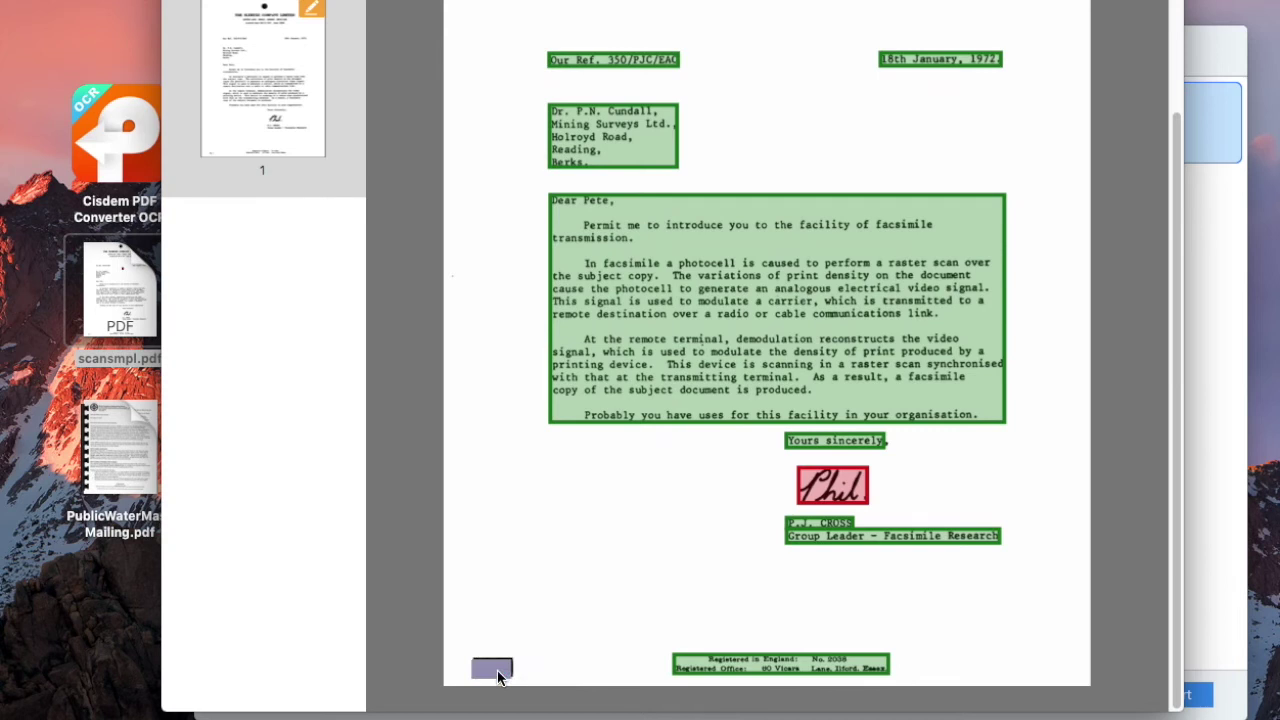